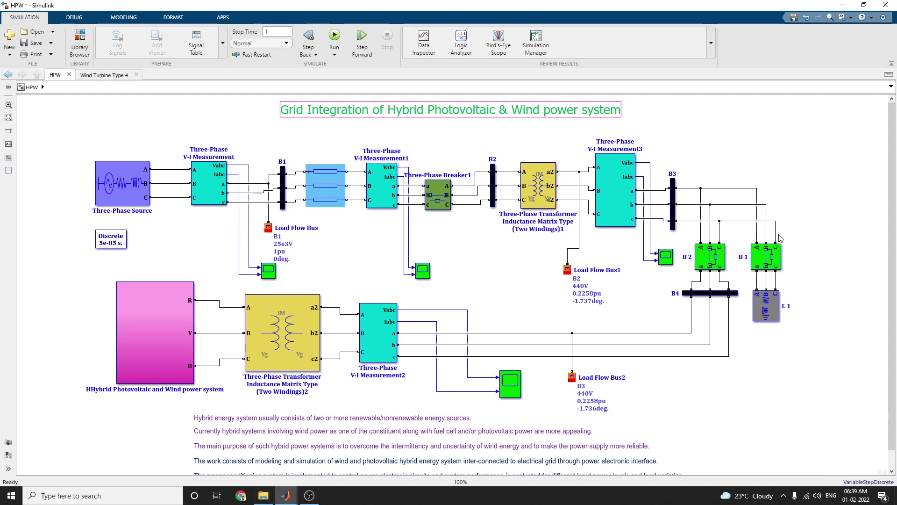
# Review the block parameters of the Load Flow Bus connected near bus B1.
pyautogui.scroll(-1, 891, 292)
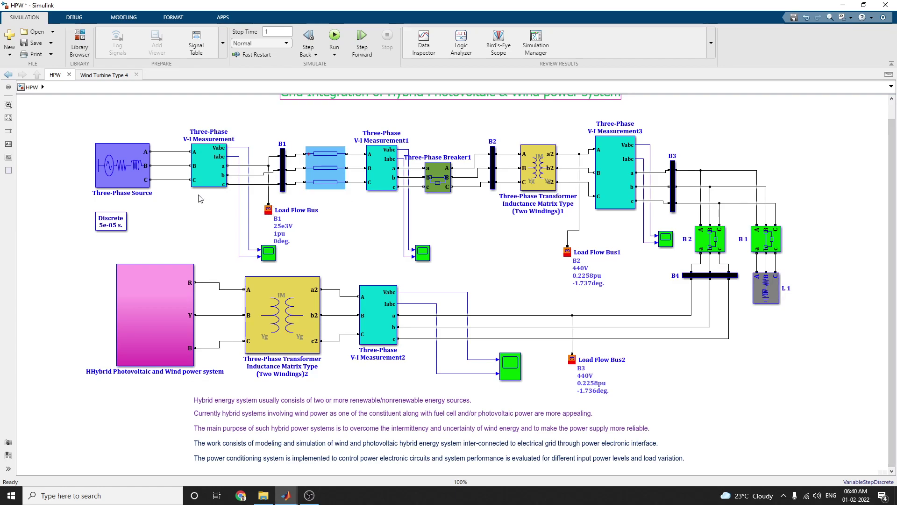
pyautogui.click(154, 322)
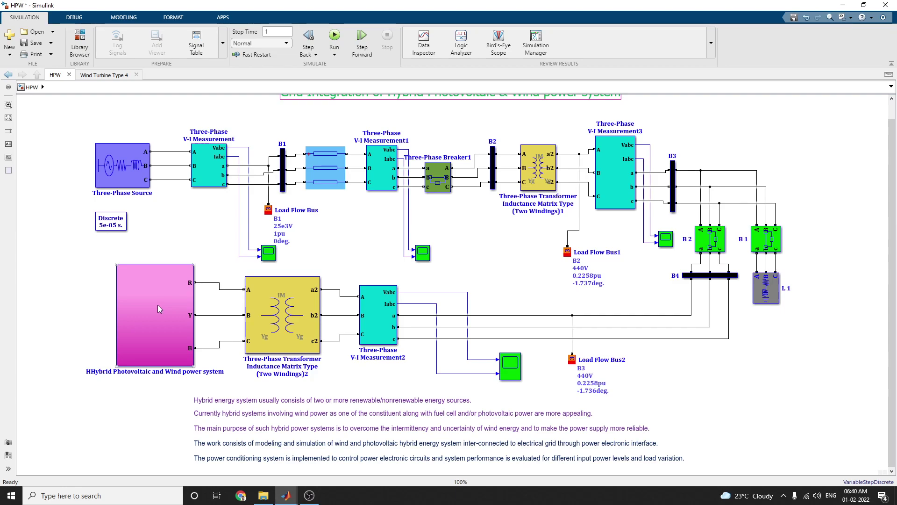
pyautogui.click(303, 271)
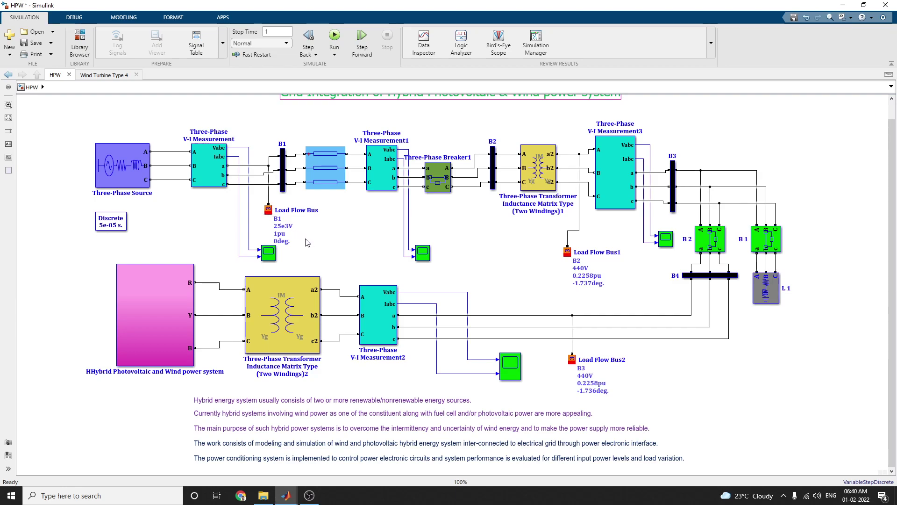
pyautogui.doubleClick(268, 209)
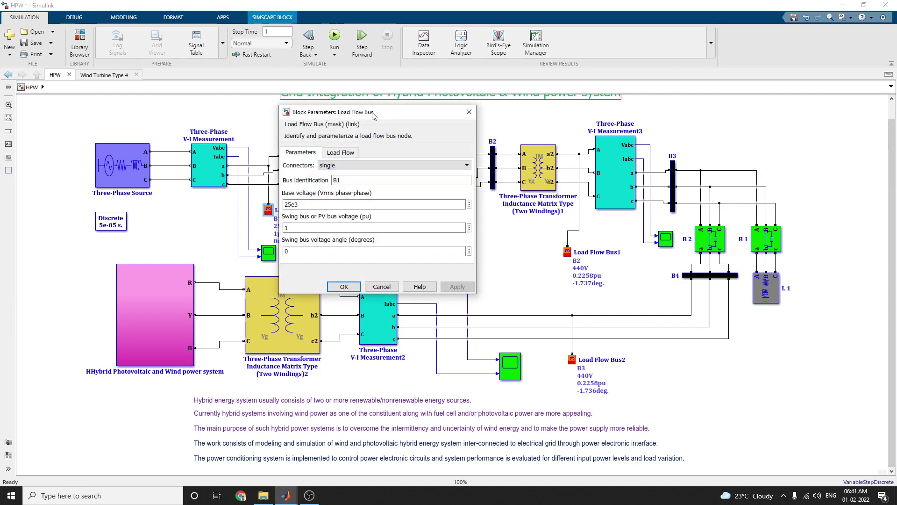
pyautogui.moveTo(375, 113); pyautogui.dragTo(294, 145)
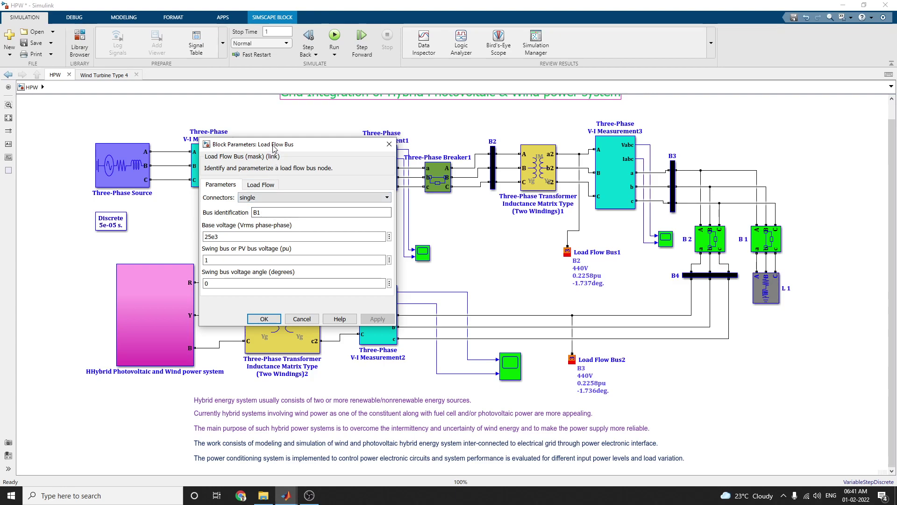
pyautogui.moveTo(272, 145); pyautogui.dragTo(182, 141)
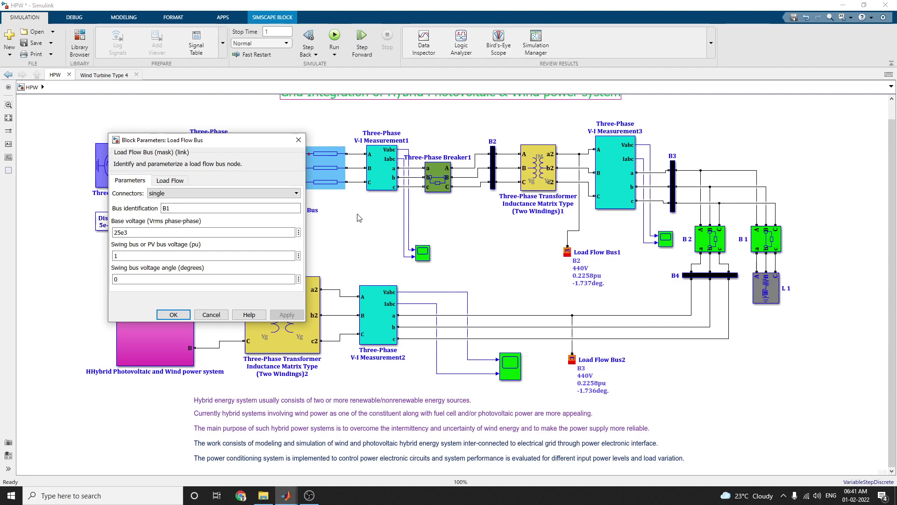
pyautogui.click(298, 140)
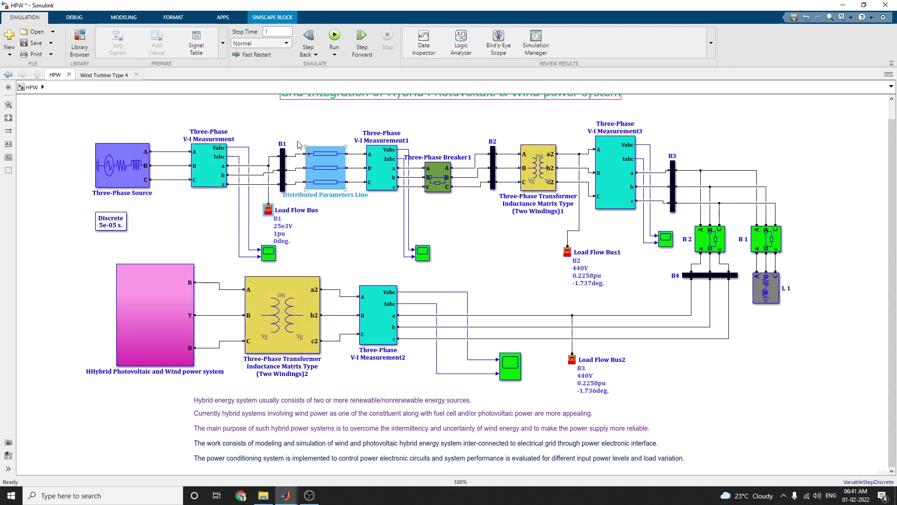
# Inspect the Three-Phase Source's electrical parameters and its load flow generator type options, leaving the settings as they are.
pyautogui.doubleClick(135, 166)
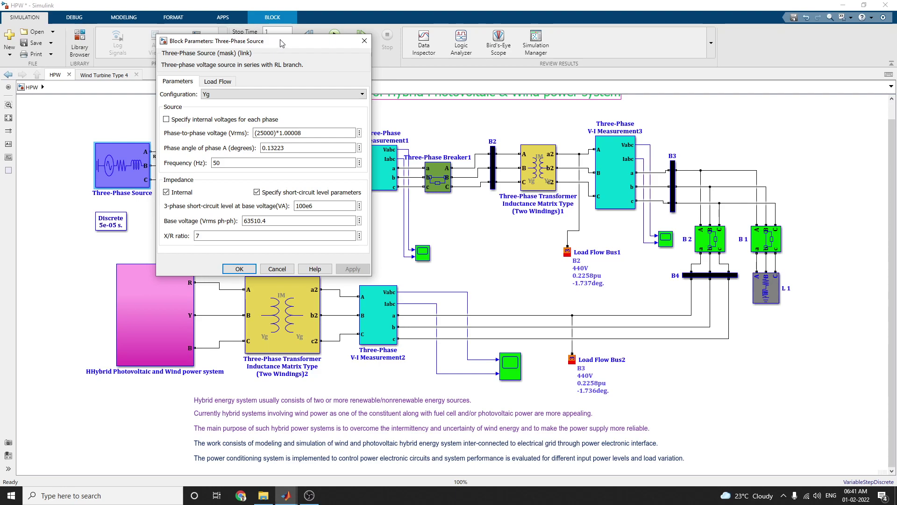
pyautogui.moveTo(287, 42); pyautogui.dragTo(511, 70)
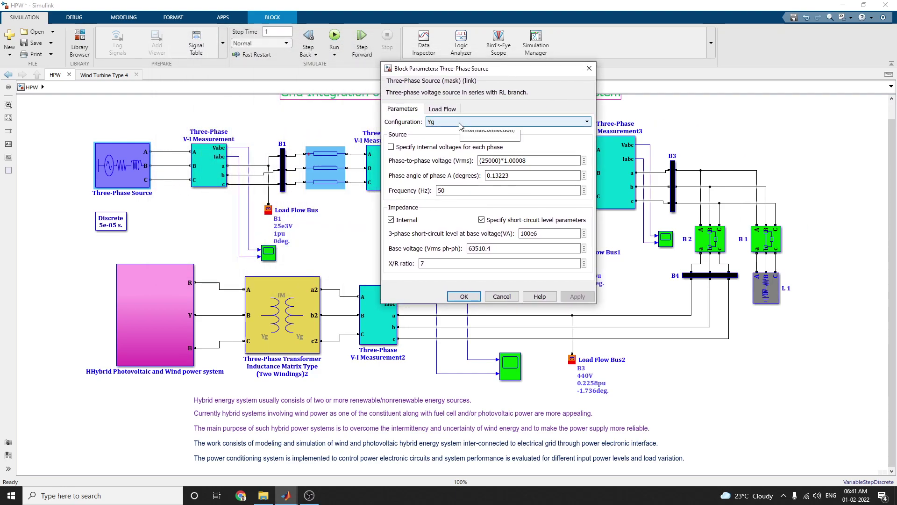
pyautogui.click(481, 220)
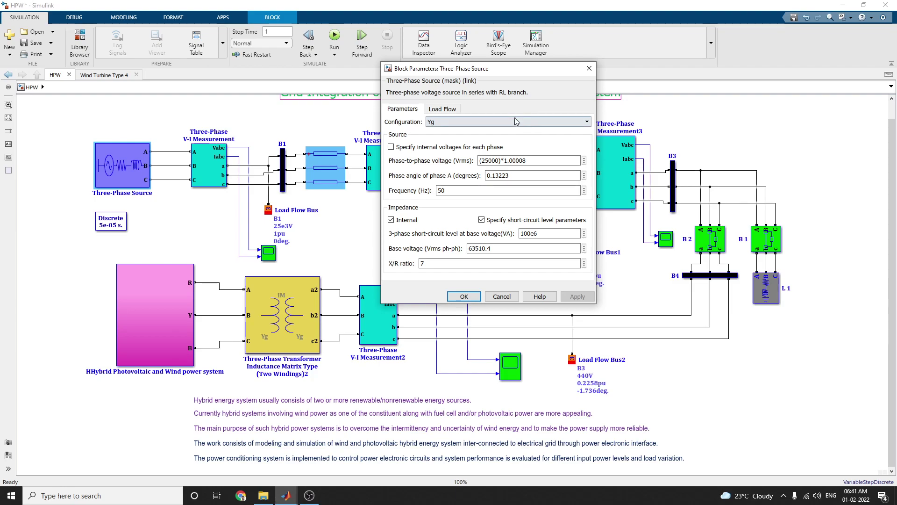
pyautogui.click(443, 113)
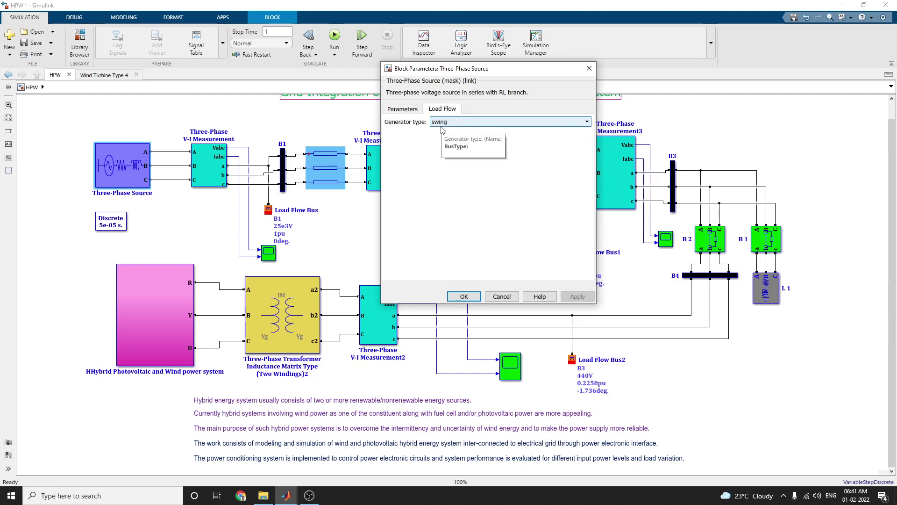
pyautogui.click(442, 125)
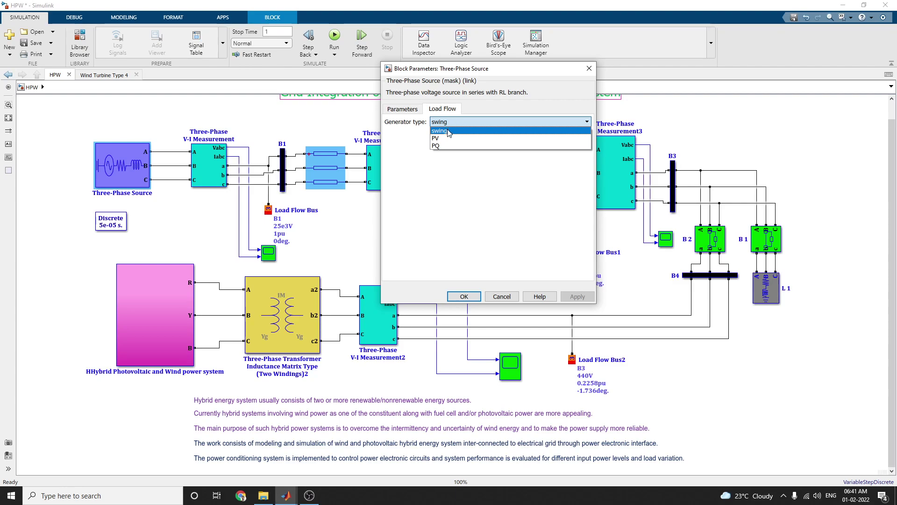
pyautogui.click(448, 131)
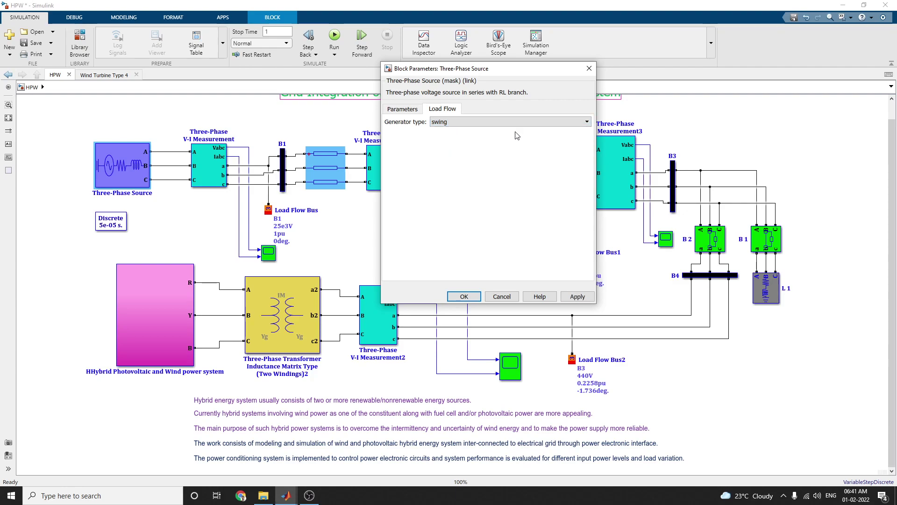
pyautogui.click(585, 71)
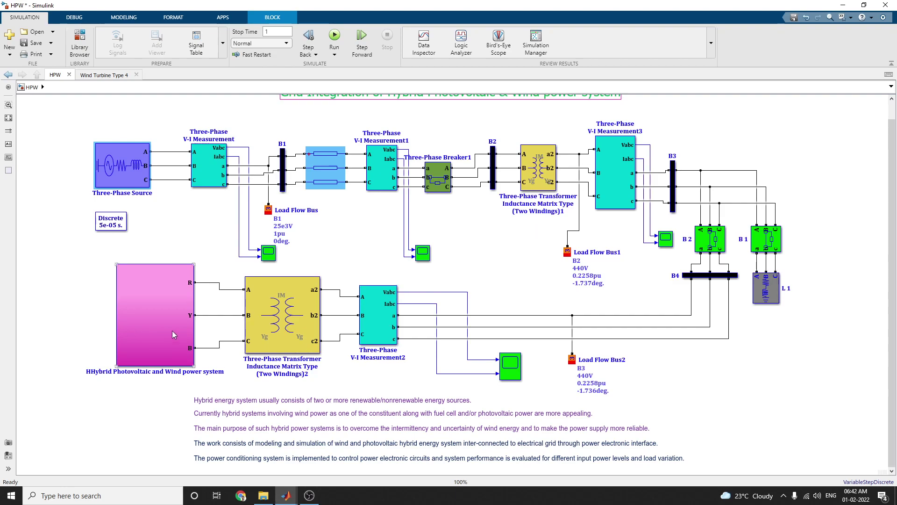
# Correct the pink subsystem's name to "Hybrid Photovoltaic and Wind power system".
pyautogui.click(90, 372)
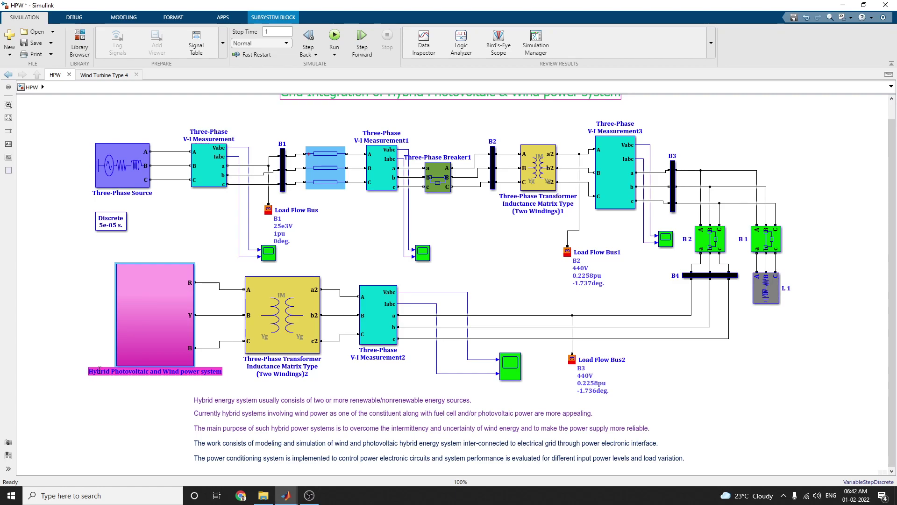
pyautogui.click(104, 442)
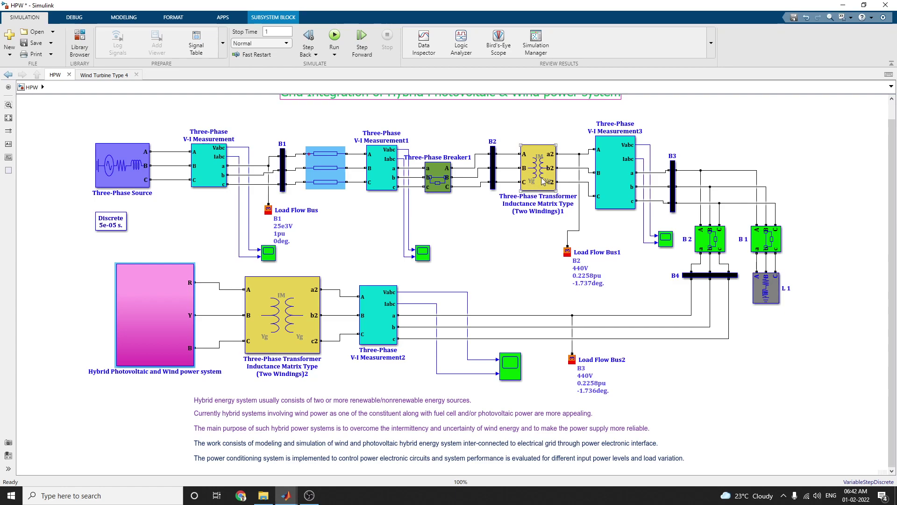
# Examine the configuration, nominal parameters and measurement options of the transformer fed by the hybrid power subsystem.
pyautogui.click(304, 299)
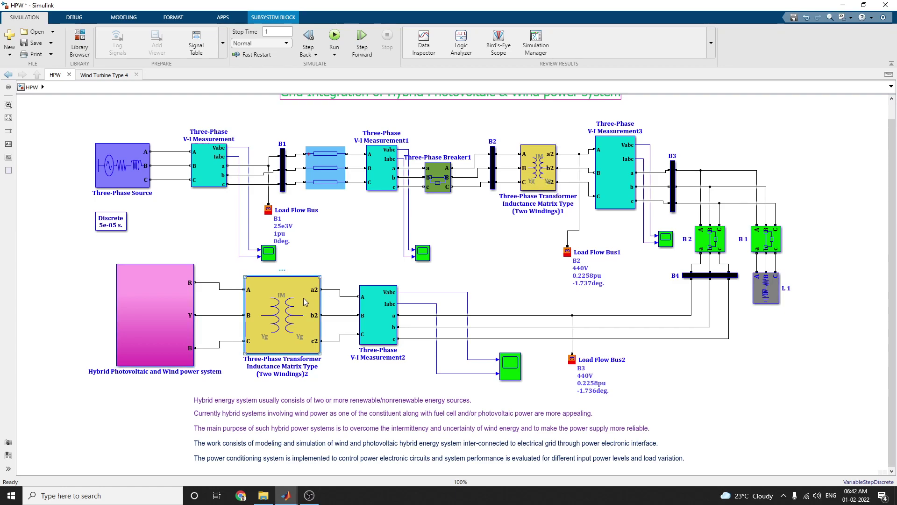
pyautogui.doubleClick(304, 298)
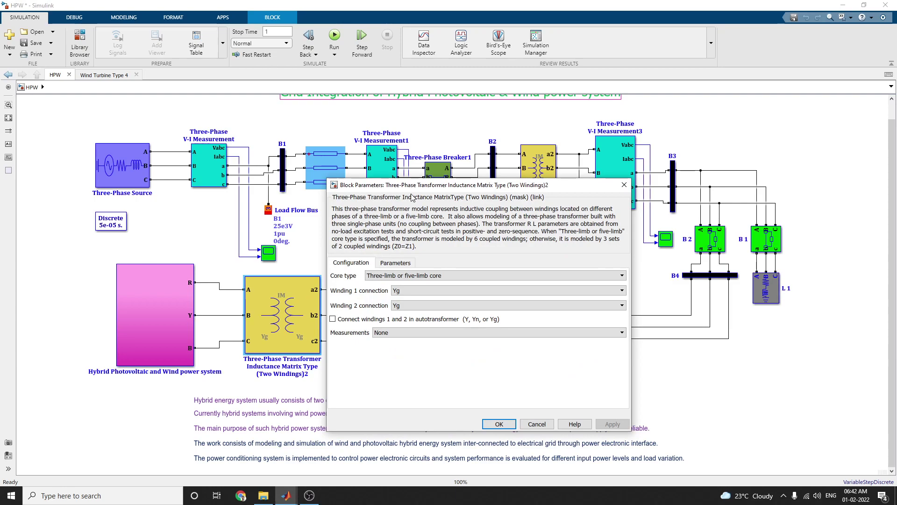
pyautogui.moveTo(398, 186); pyautogui.dragTo(110, 26)
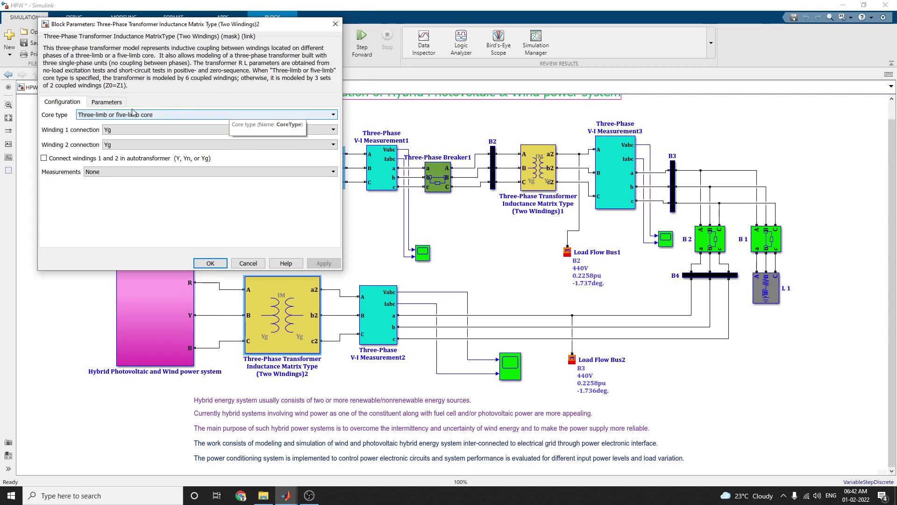
pyautogui.click(112, 103)
pyautogui.click(77, 105)
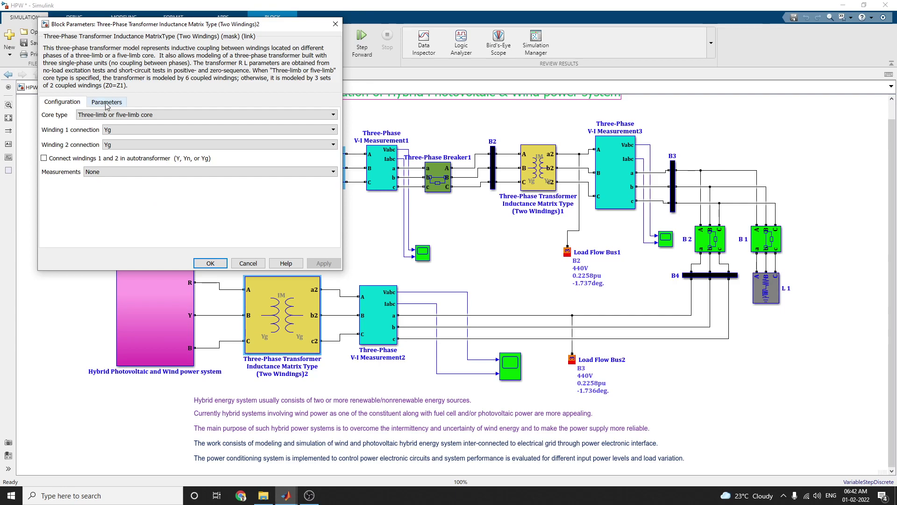
pyautogui.click(108, 104)
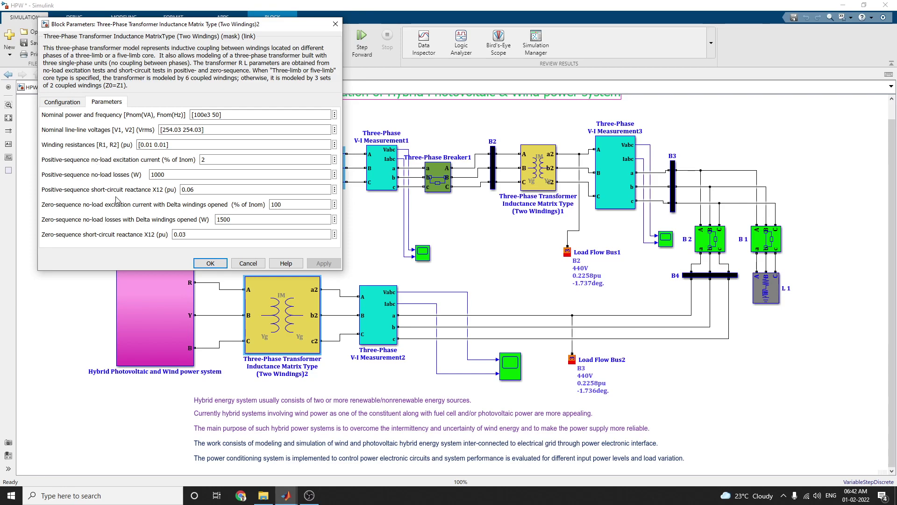
pyautogui.click(70, 102)
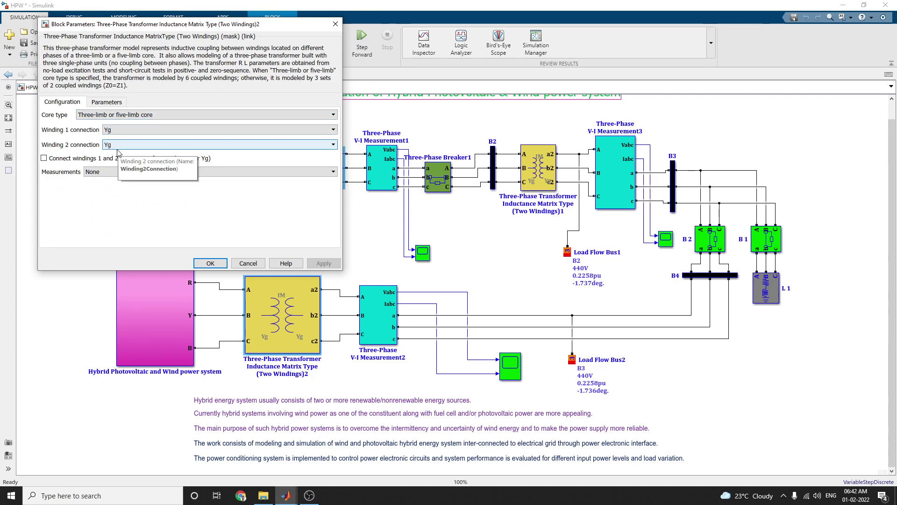
pyautogui.click(126, 172)
pyautogui.click(128, 182)
pyautogui.click(336, 24)
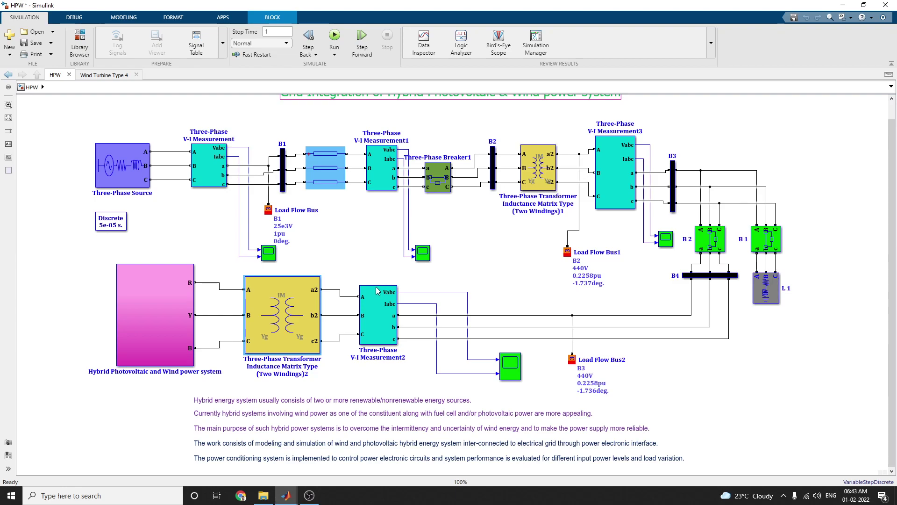
# Review the initial status, switching times and resistance settings of Three-Phase Breaker1.
pyautogui.click(326, 308)
pyautogui.click(213, 169)
pyautogui.click(434, 185)
pyautogui.doubleClick(434, 185)
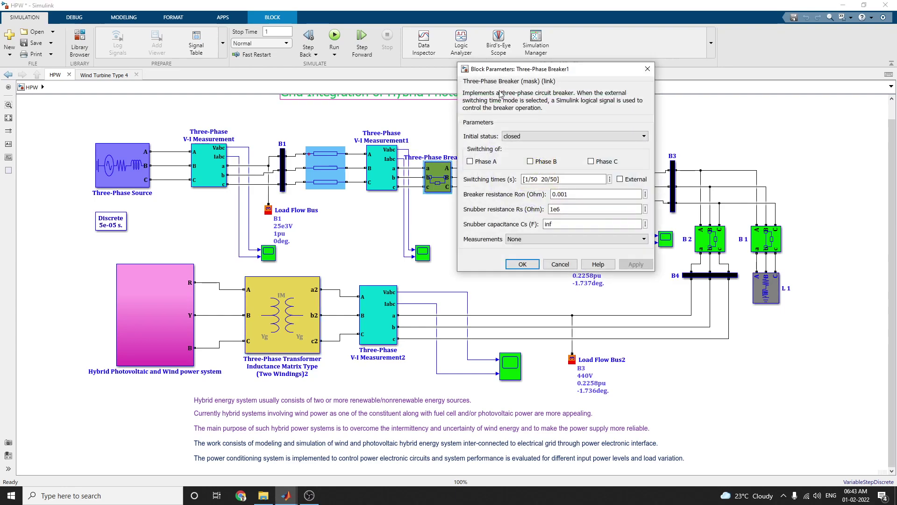
pyautogui.moveTo(517, 69); pyautogui.dragTo(232, 83)
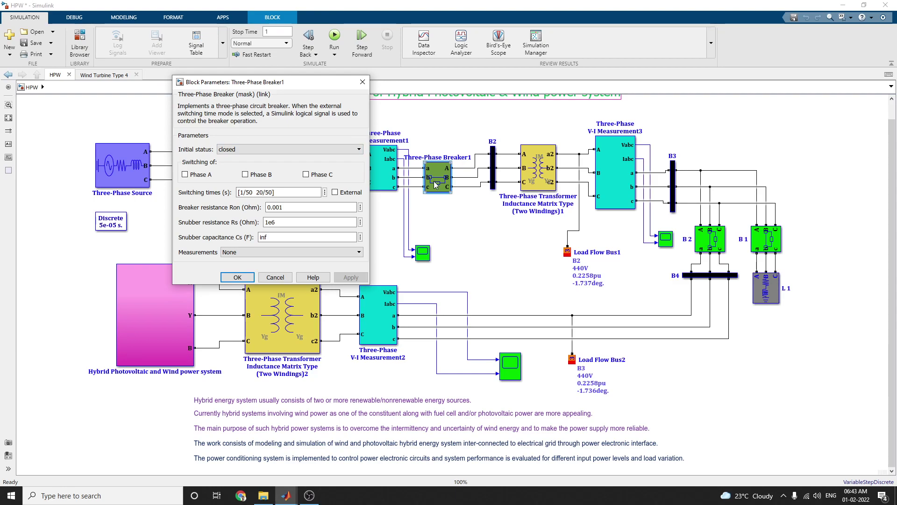
pyautogui.click(362, 82)
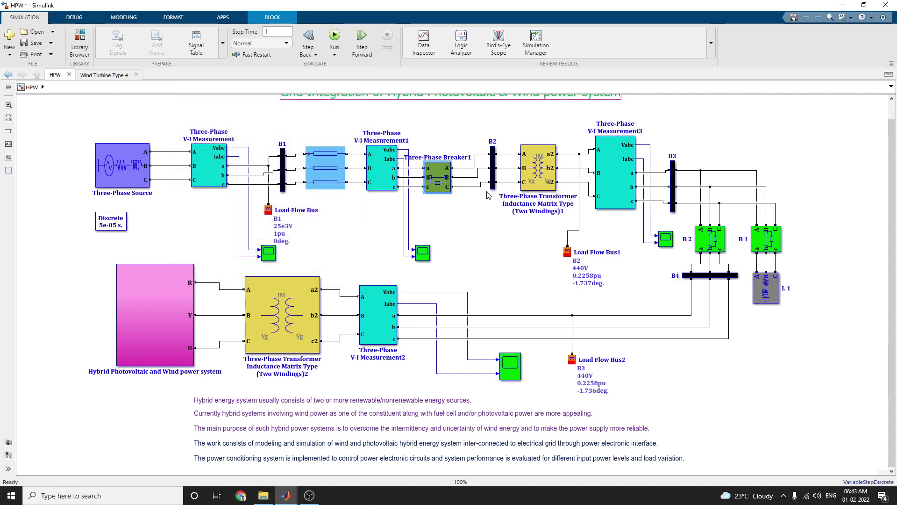
# Check the block parameters of Load Flow Bus1 below the grid-side transformer.
pyautogui.click(570, 255)
pyautogui.doubleClick(570, 255)
pyautogui.click(771, 149)
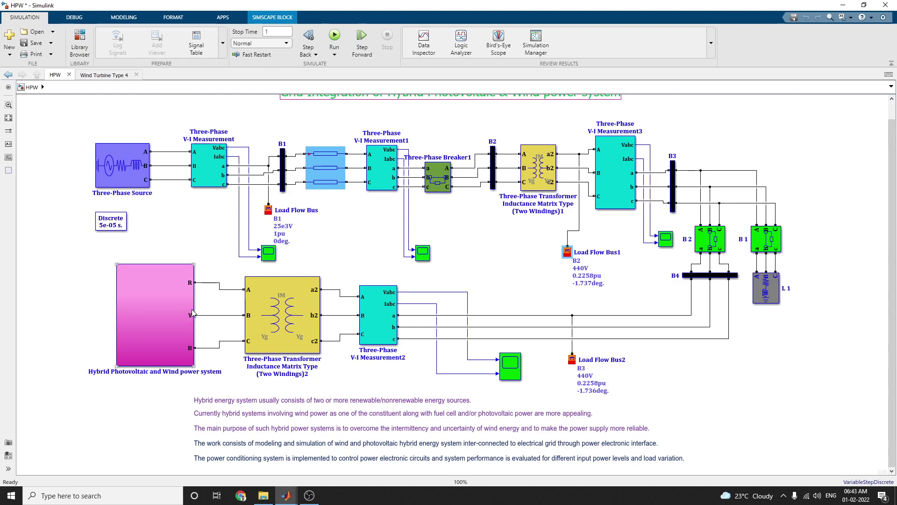
# Open the Hybrid Photovoltaic and Wind power system subsystem and move the wind speed and Qref_pu constants further apart.
pyautogui.doubleClick(142, 312)
pyautogui.moveTo(848, 327); pyautogui.dragTo(895, 134)
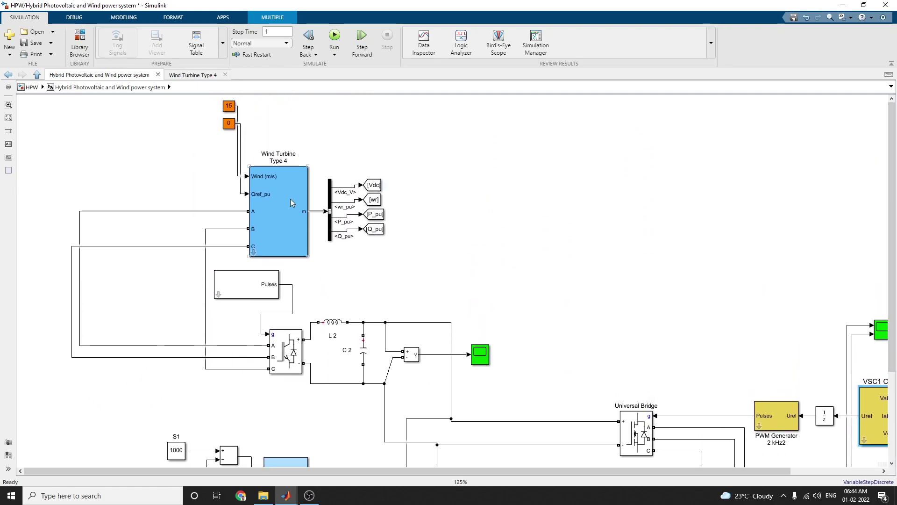
pyautogui.moveTo(230, 131); pyautogui.dragTo(217, 108)
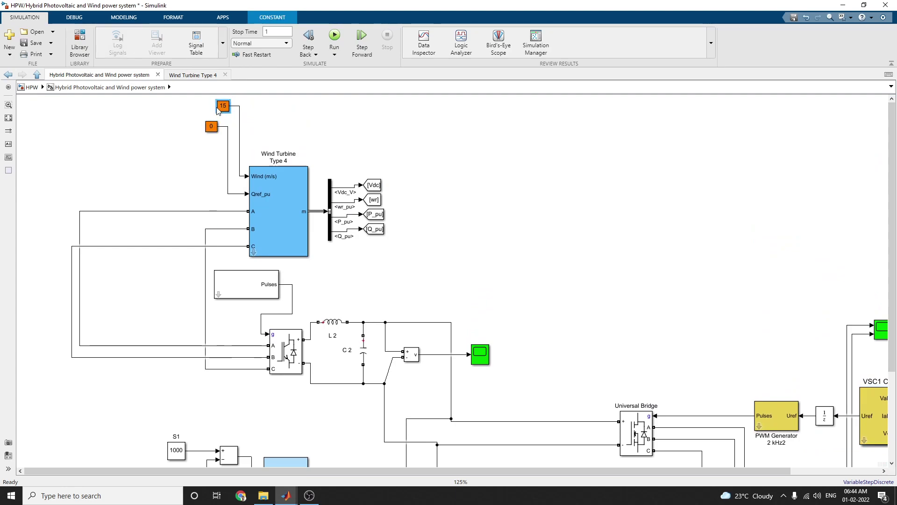
# Review all control parameters of the Wind Turbine Type 4 block, down to the sample time.
pyautogui.doubleClick(282, 208)
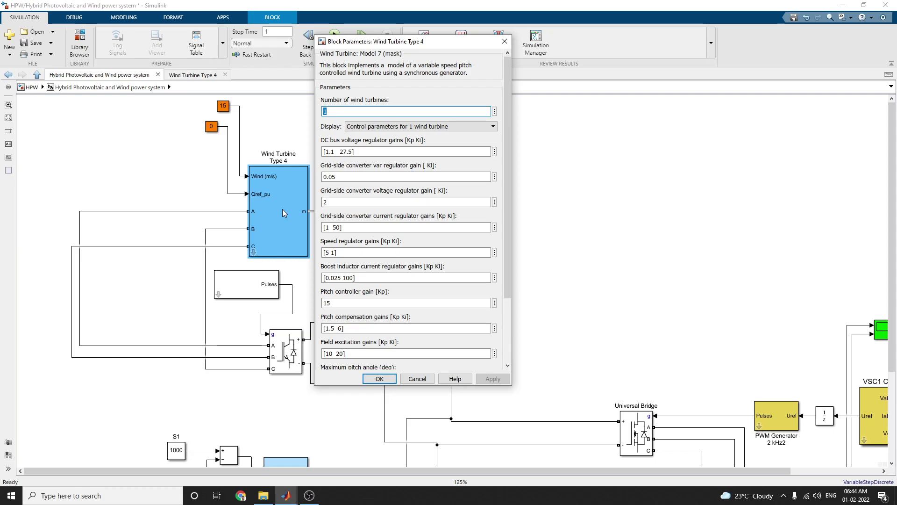
pyautogui.moveTo(411, 42); pyautogui.dragTo(531, 41)
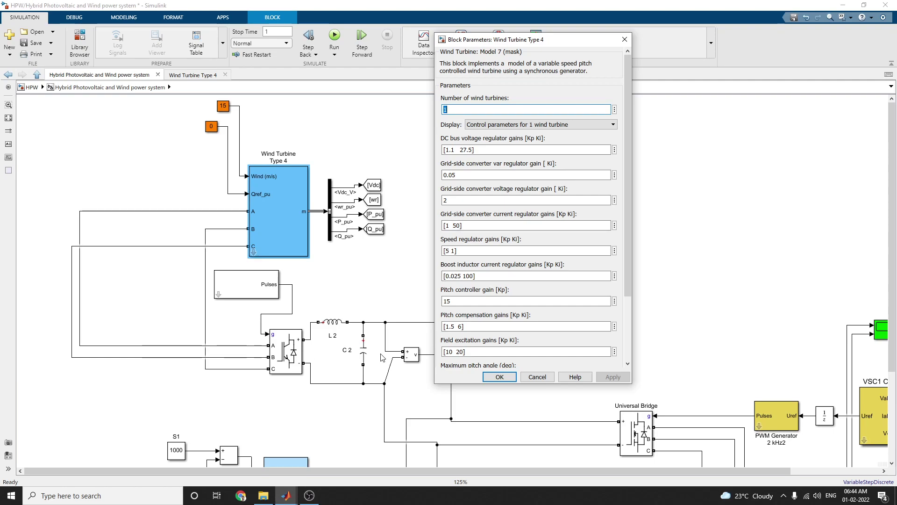
pyautogui.moveTo(627, 294); pyautogui.dragTo(636, 360)
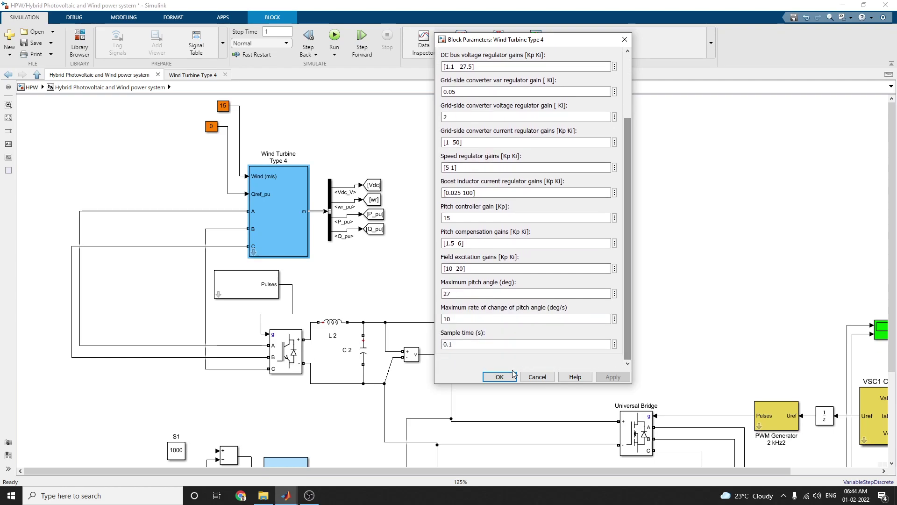
pyautogui.click(495, 378)
# Review the generator mode, carrier frequency and modulation settings of the PWM Generator below the wind turbine.
pyautogui.doubleClick(270, 287)
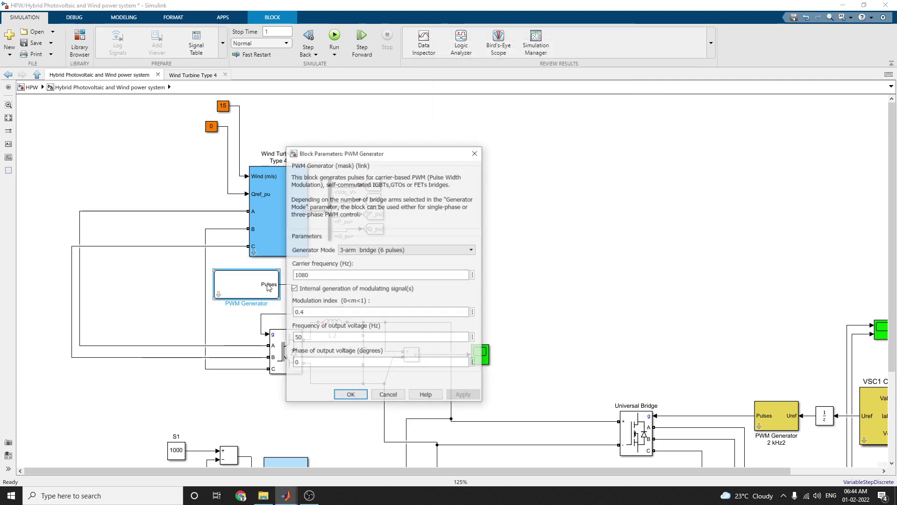
pyautogui.moveTo(404, 155); pyautogui.dragTo(566, 145)
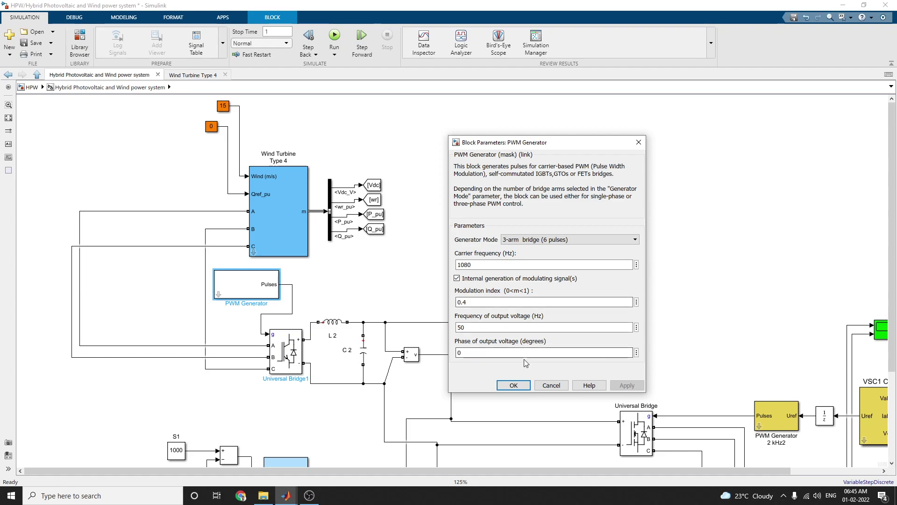
pyautogui.click(513, 385)
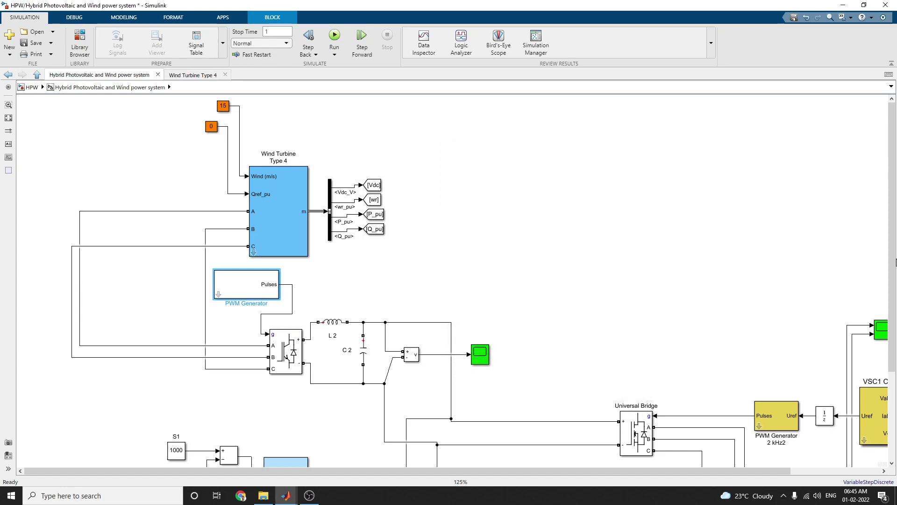
# Look inside PV array1, its Subsystem1 and the subsystem with the Isc input, and return to the top-level model.
pyautogui.scroll(-3, 893, 247)
pyautogui.doubleClick(286, 379)
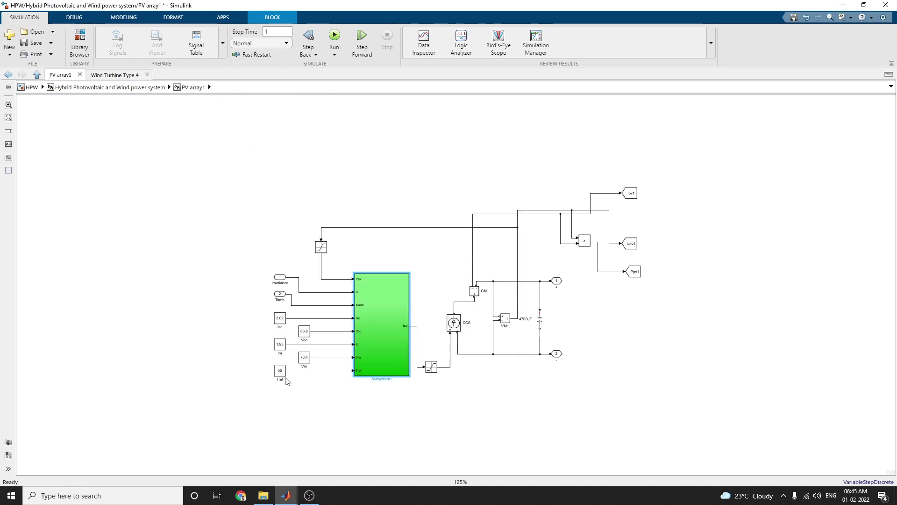
pyautogui.click(54, 88)
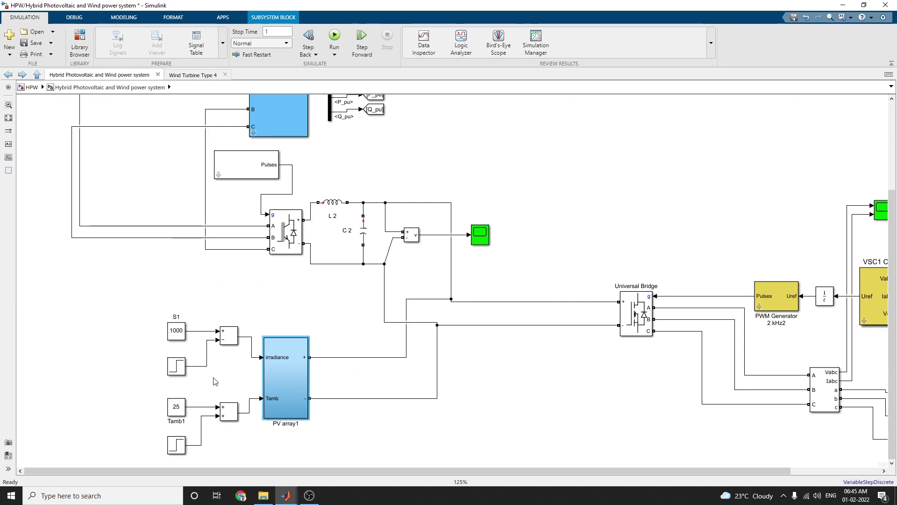
pyautogui.doubleClick(271, 397)
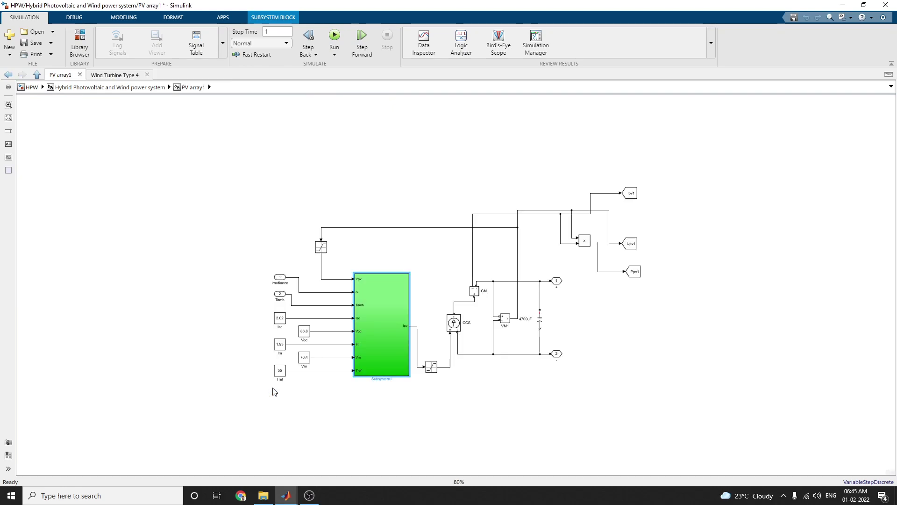
pyautogui.doubleClick(392, 330)
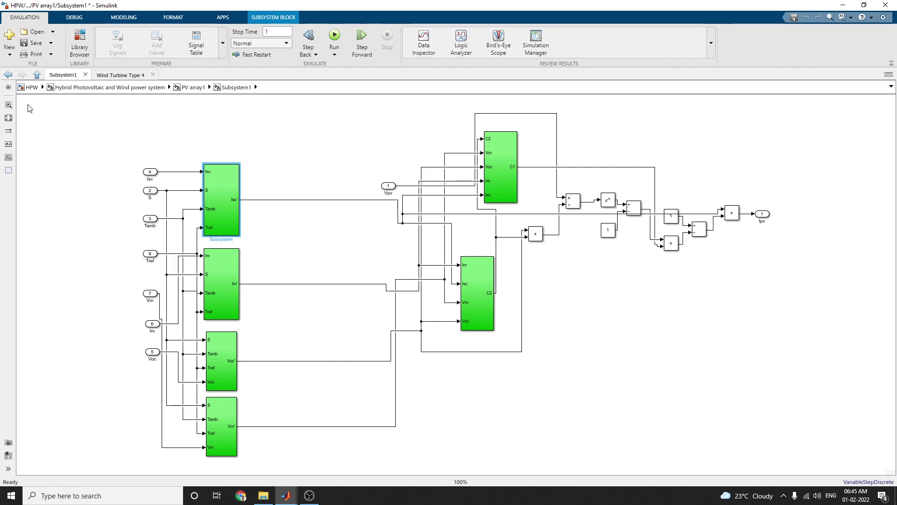
pyautogui.doubleClick(221, 186)
pyautogui.click(9, 75)
pyautogui.click(9, 77)
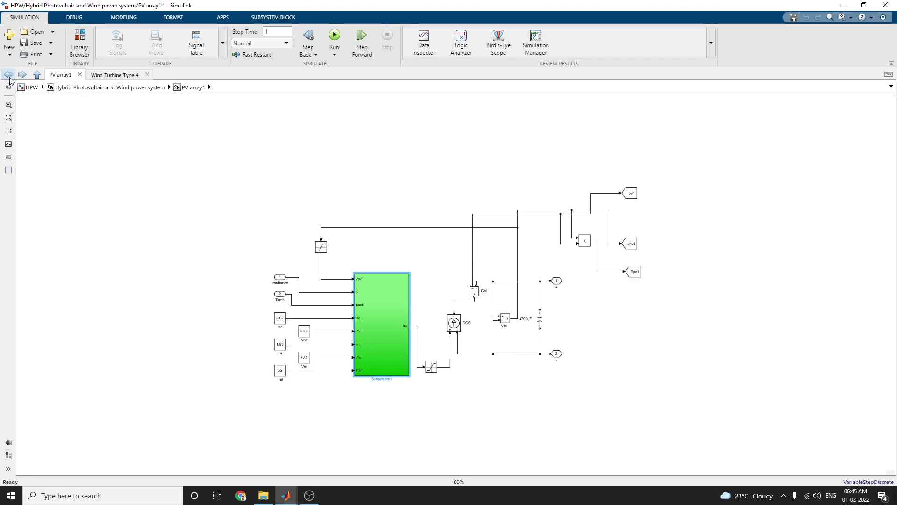
pyautogui.click(10, 77)
pyautogui.click(9, 76)
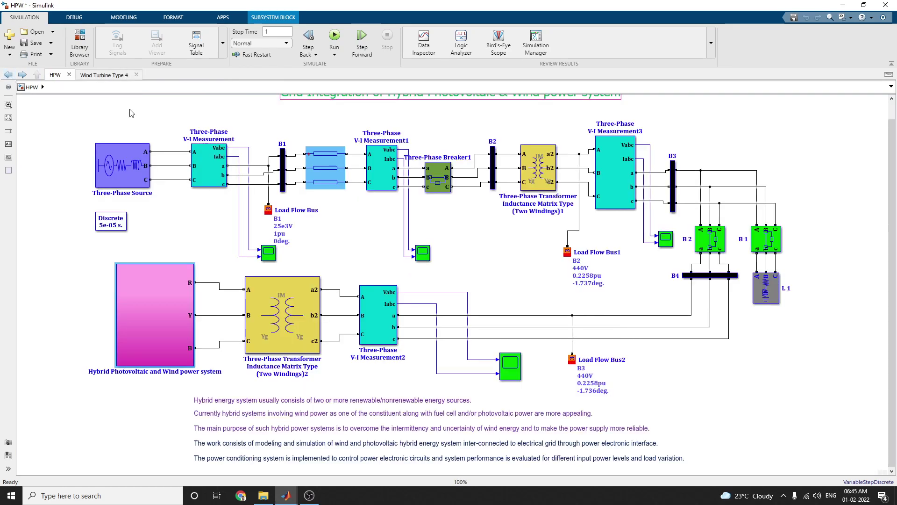
# Review the VSC1 Control block parameters inside the Hybrid Photovoltaic and Wind power system subsystem.
pyautogui.doubleClick(144, 311)
pyautogui.hscroll(3, 579, 472)
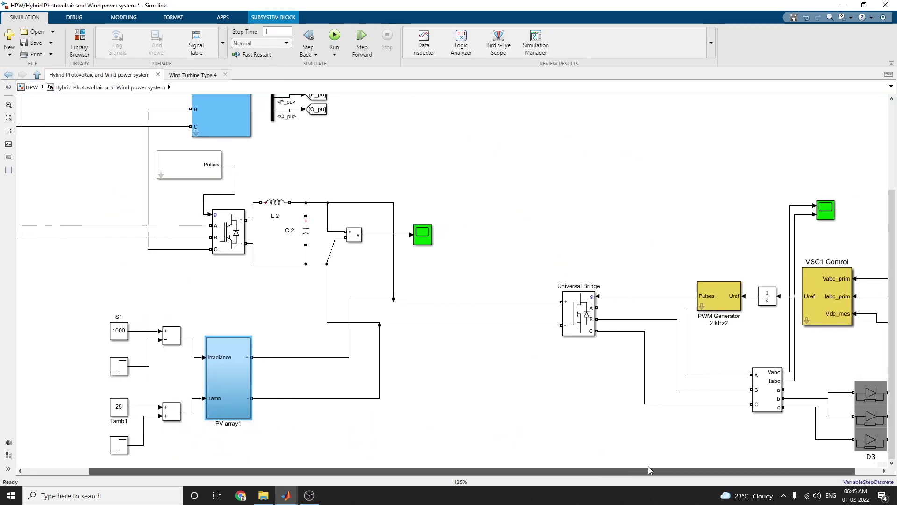
pyautogui.click(779, 305)
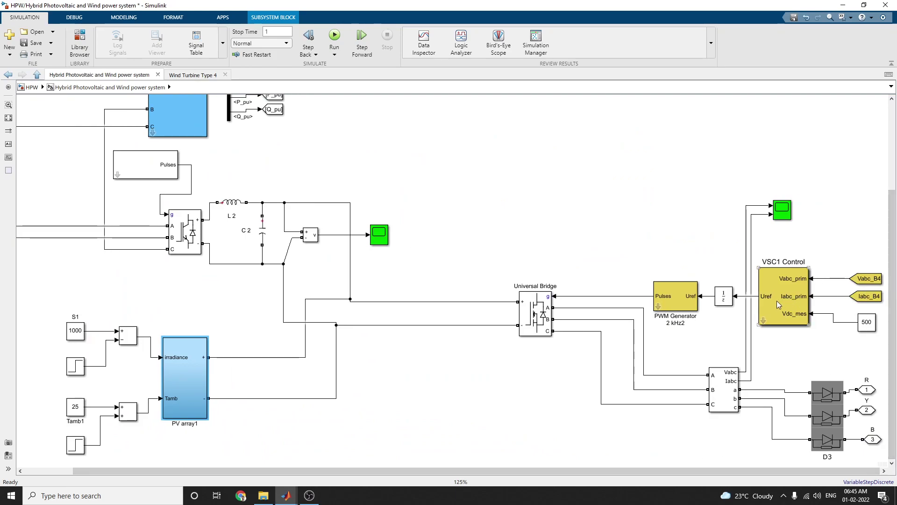
pyautogui.doubleClick(778, 304)
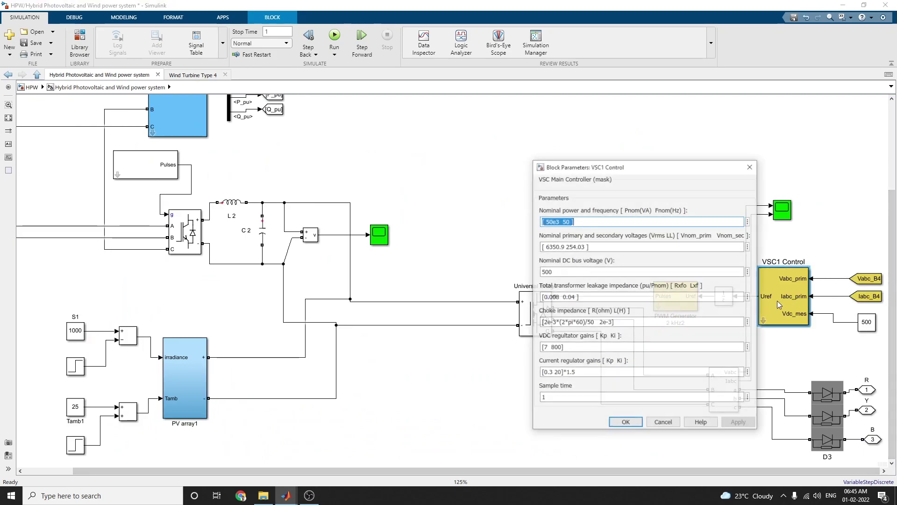
pyautogui.moveTo(629, 170); pyautogui.dragTo(439, 112)
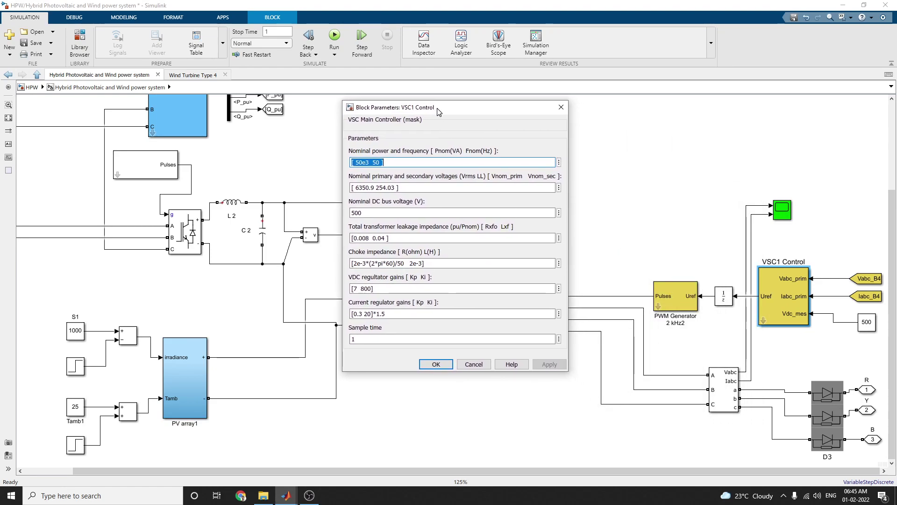
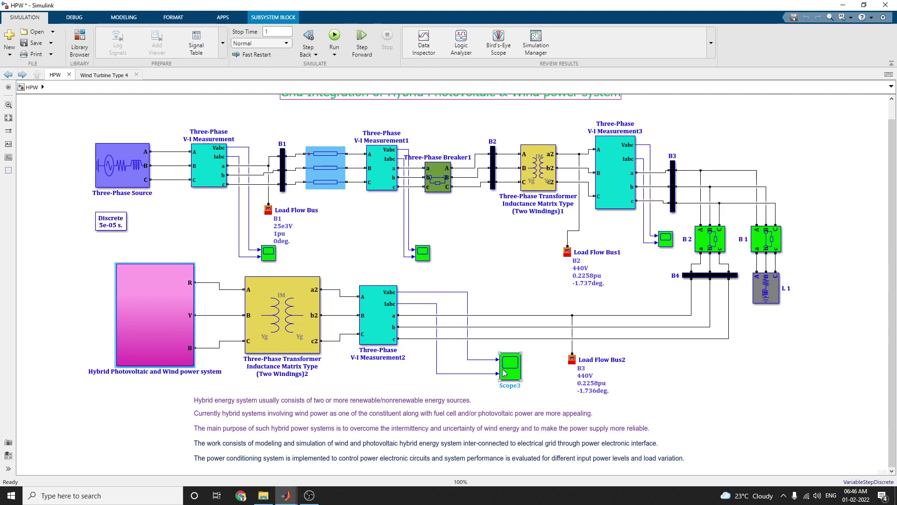
# Run the simulation and show the scope connected to the first Three-Phase V-I Measurement block.
pyautogui.click(335, 36)
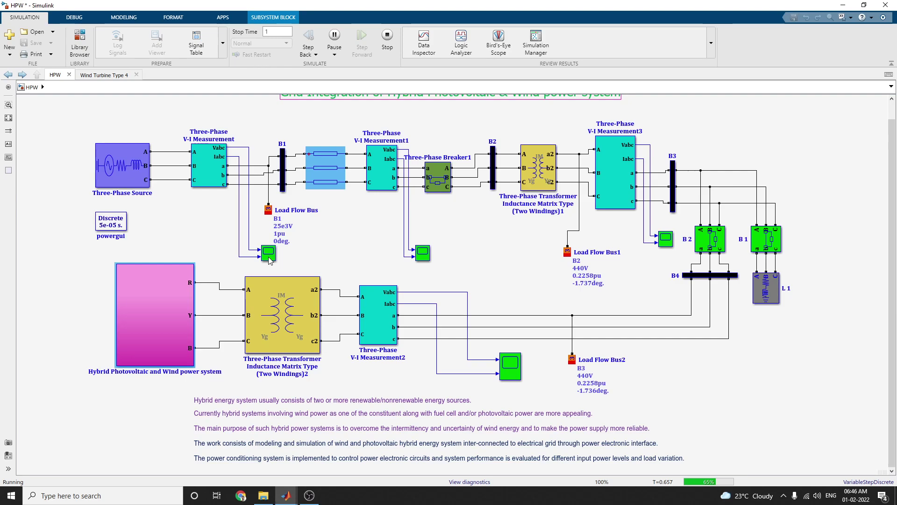
pyautogui.doubleClick(269, 258)
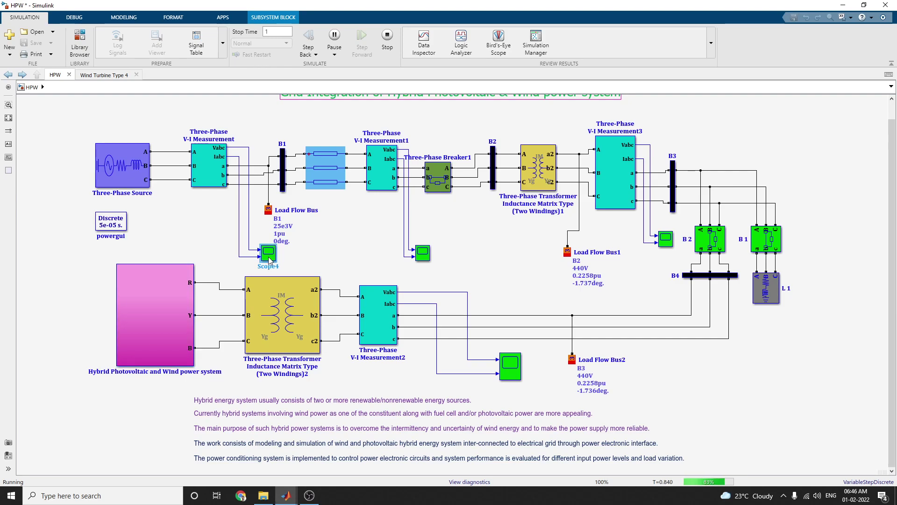
pyautogui.moveTo(287, 282); pyautogui.dragTo(322, 112)
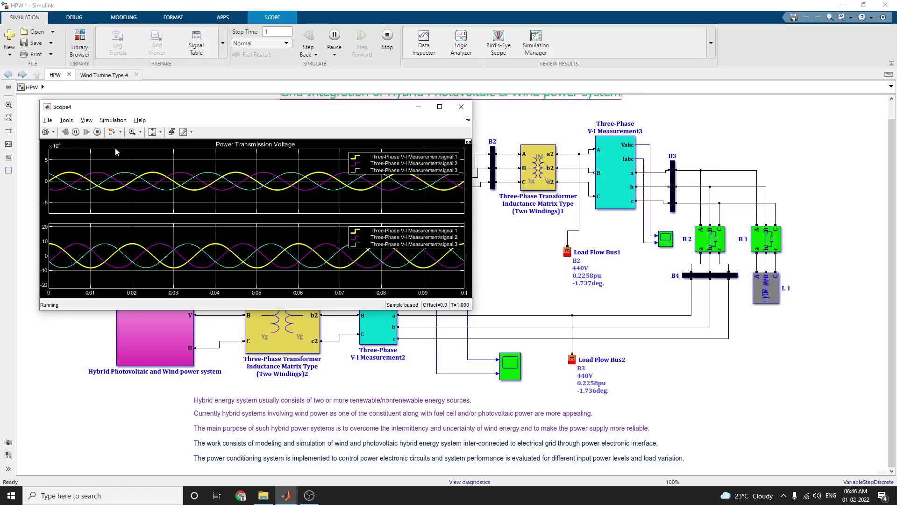
# Rerun the simulation from the scope and make the scope window taller to enlarge both plots.
pyautogui.click(77, 133)
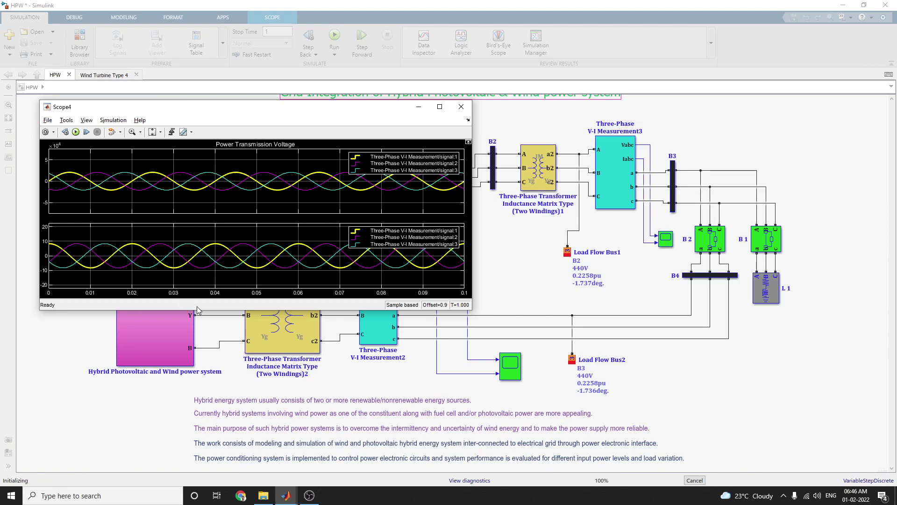
pyautogui.moveTo(198, 309); pyautogui.dragTo(201, 434)
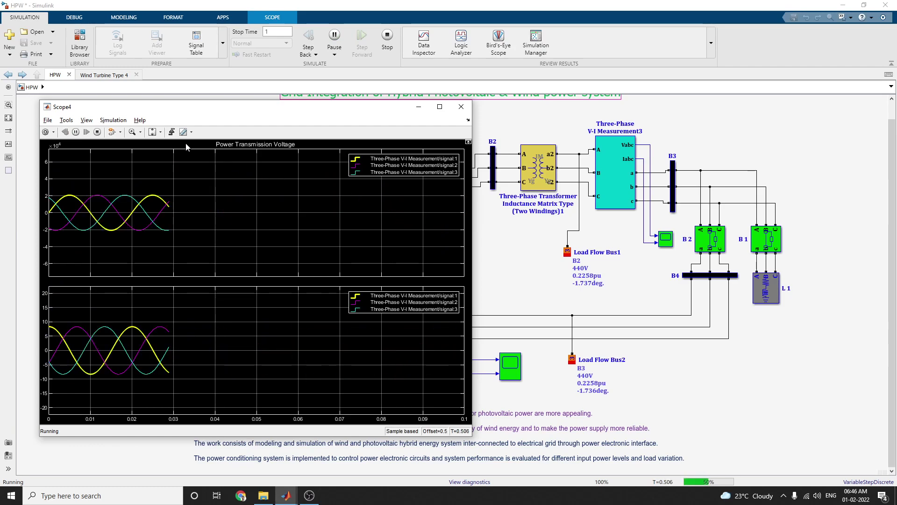
pyautogui.click(97, 132)
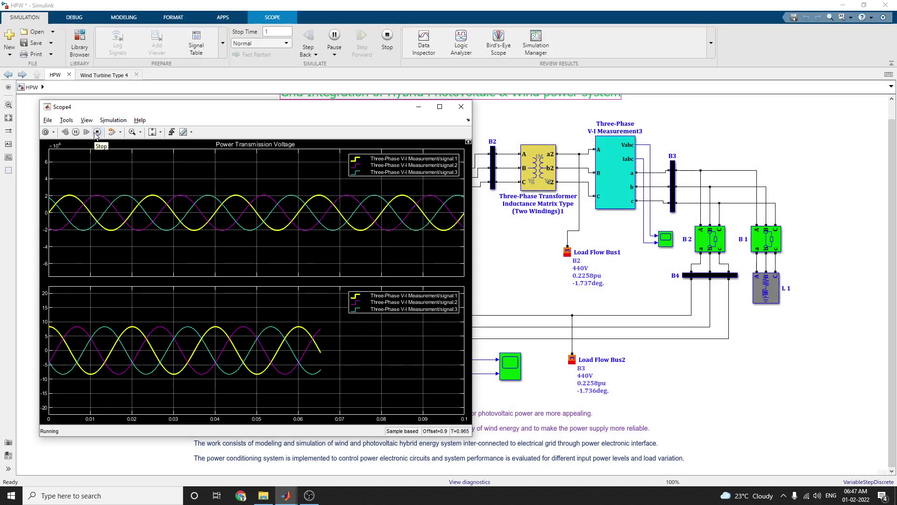
# Enable cursor measurements in the scope and trace Three-Phase V-I Measurement/signal:2 of the voltage plot.
pyautogui.click(68, 121)
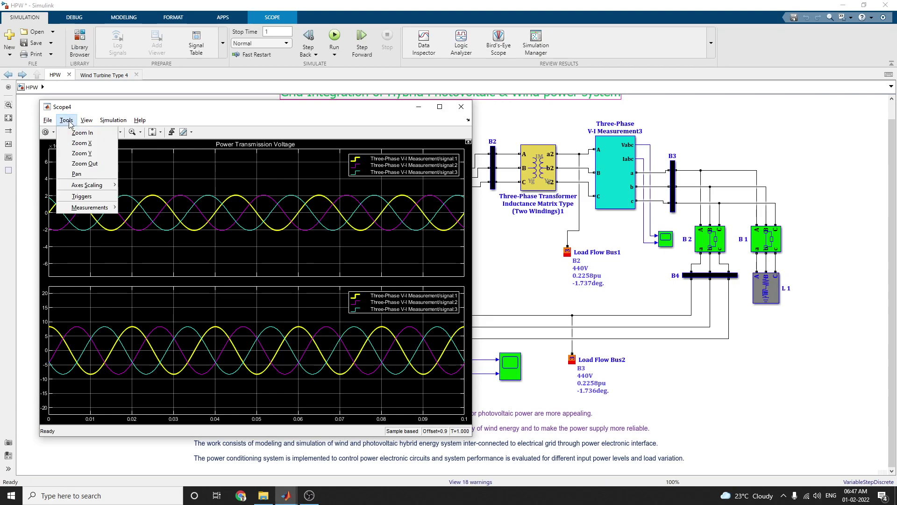
pyautogui.moveTo(94, 207)
pyautogui.click(161, 219)
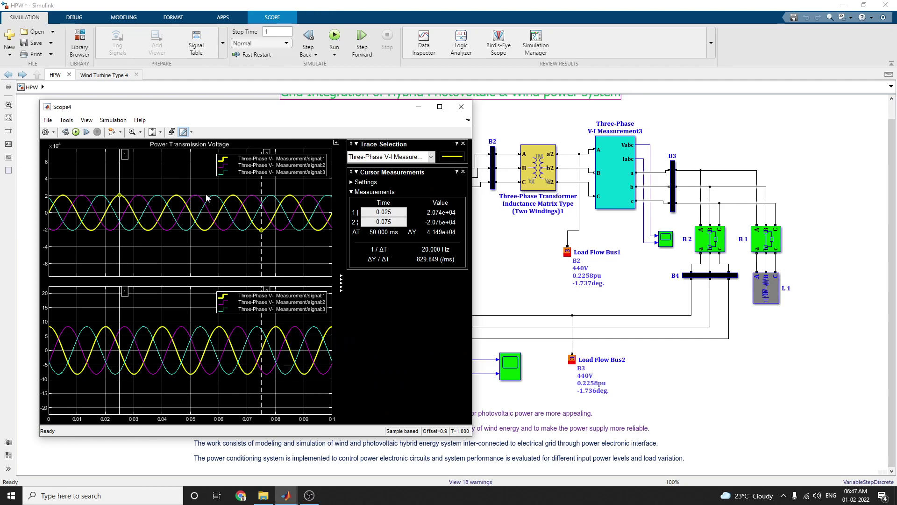
pyautogui.click(426, 159)
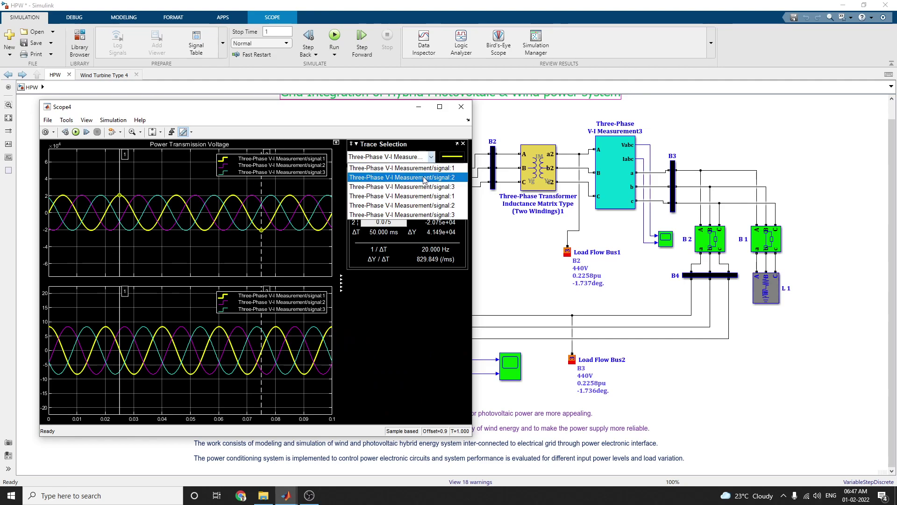
pyautogui.click(424, 178)
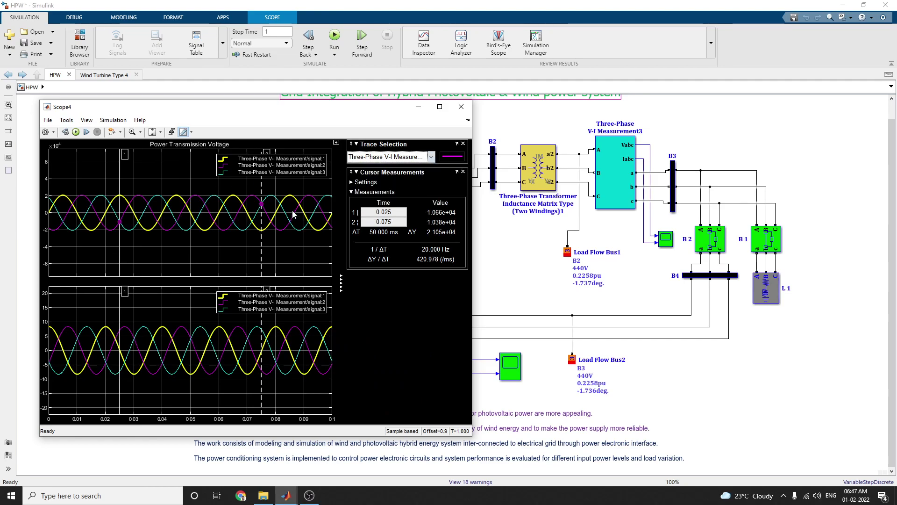
# Add Signal Statistics, Bilevel Measurements and the Peak Finder to the scope's measurements.
pyautogui.click(66, 119)
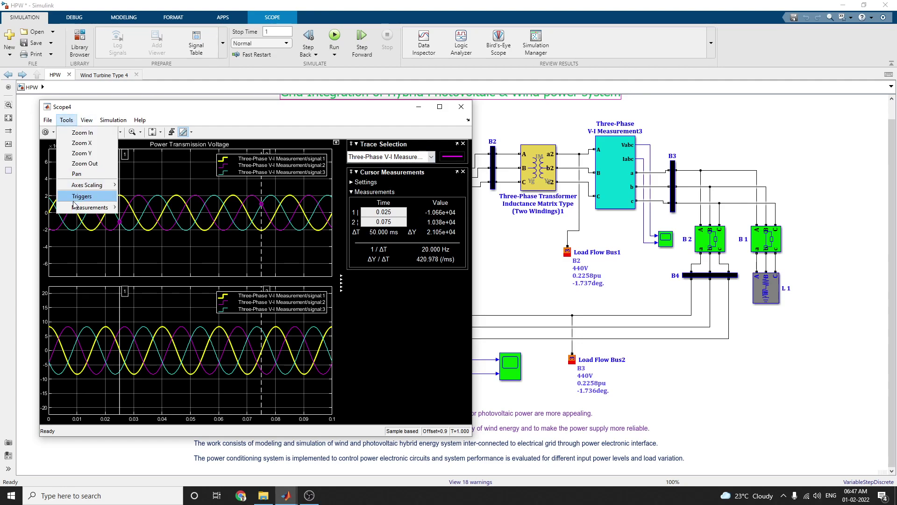
pyautogui.moveTo(74, 207)
pyautogui.click(140, 227)
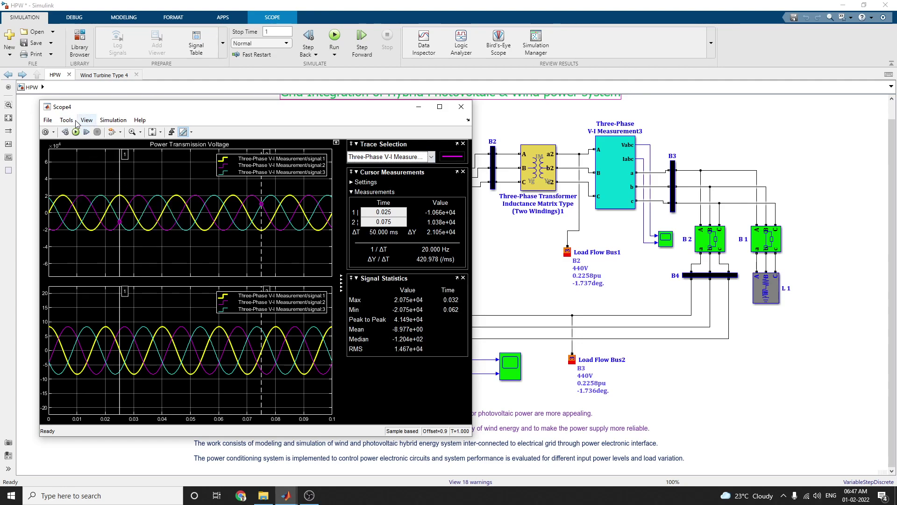
pyautogui.click(67, 120)
pyautogui.click(136, 240)
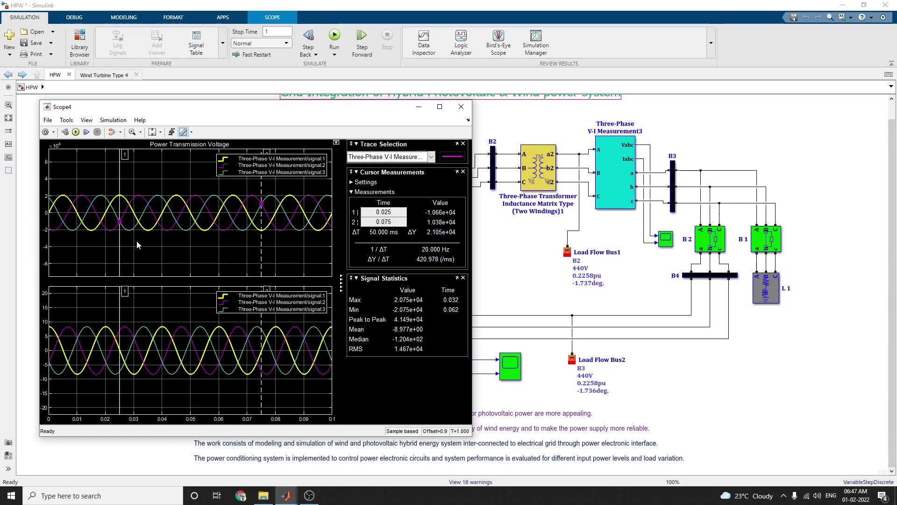
pyautogui.click(66, 120)
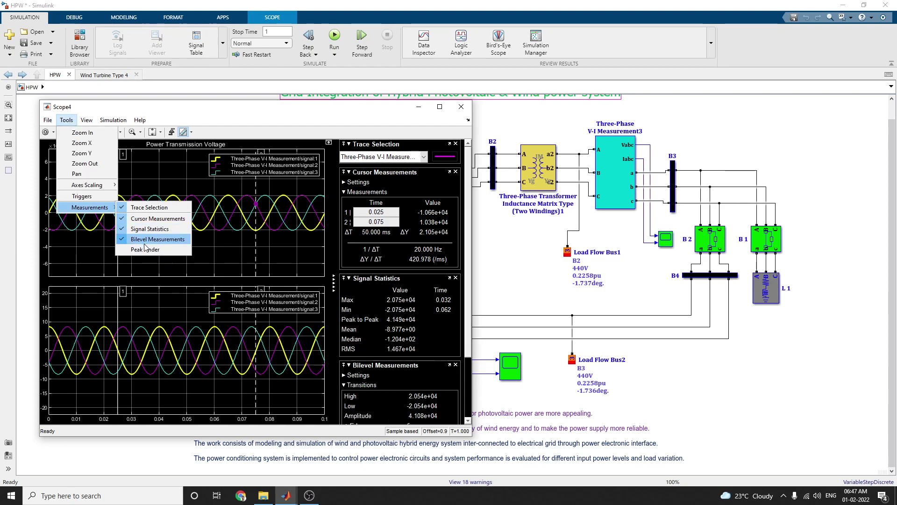
pyautogui.click(145, 249)
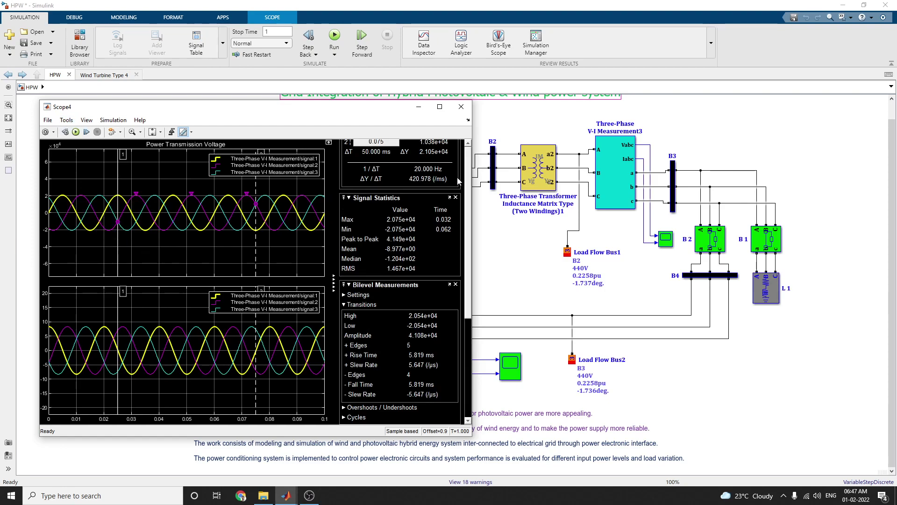
# Trace signal:3 and signal:2 of the lower plot in turn, and label all peaks found on signal:2.
pyautogui.scroll(4, 469, 287)
pyautogui.click(424, 157)
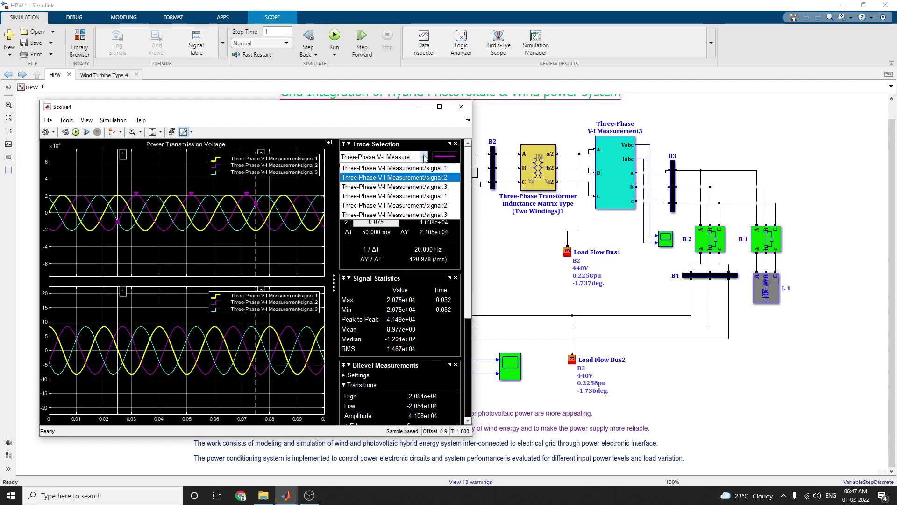
pyautogui.click(418, 216)
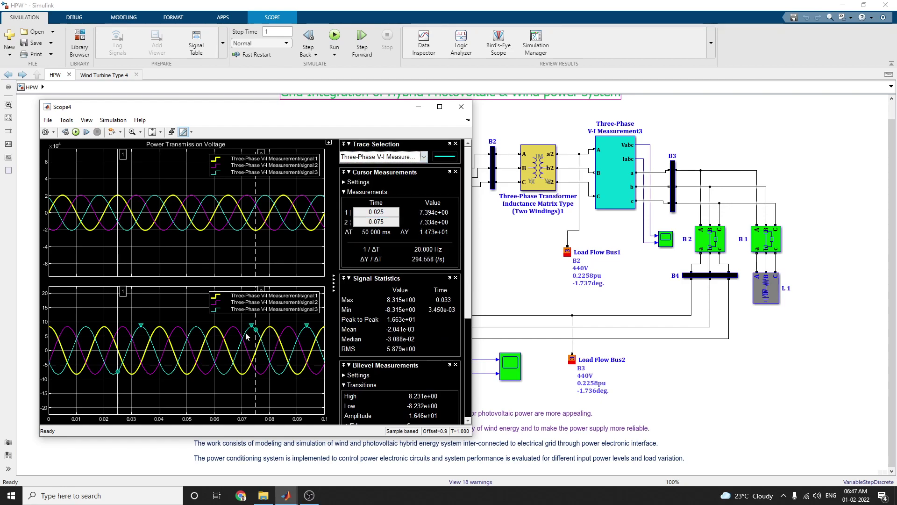
pyautogui.click(423, 156)
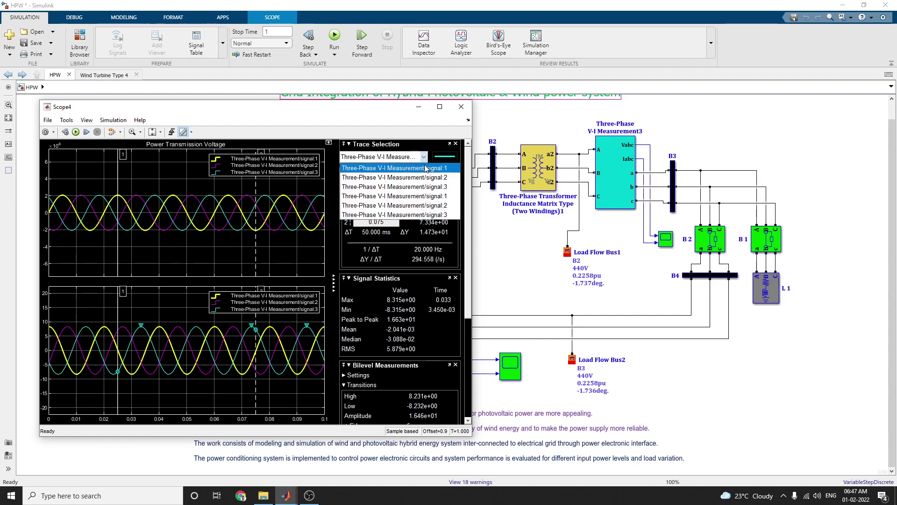
pyautogui.click(409, 203)
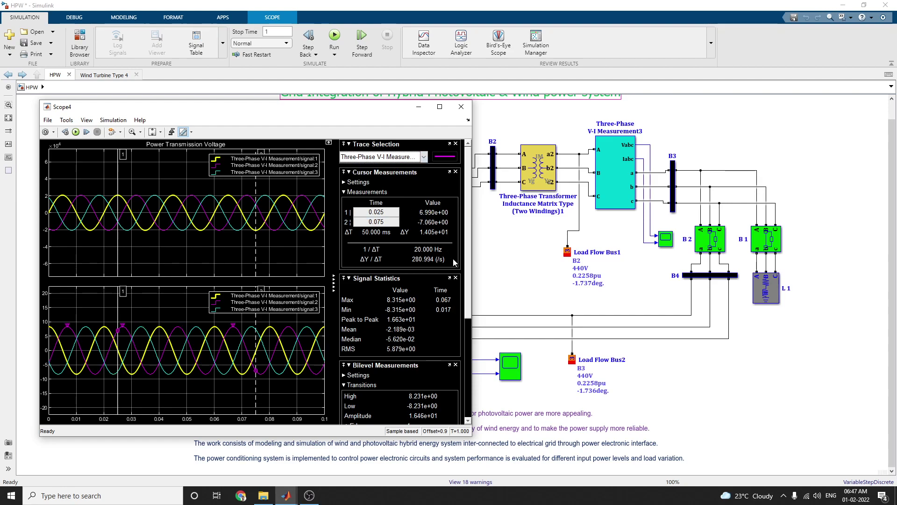
pyautogui.scroll(-5, 402, 323)
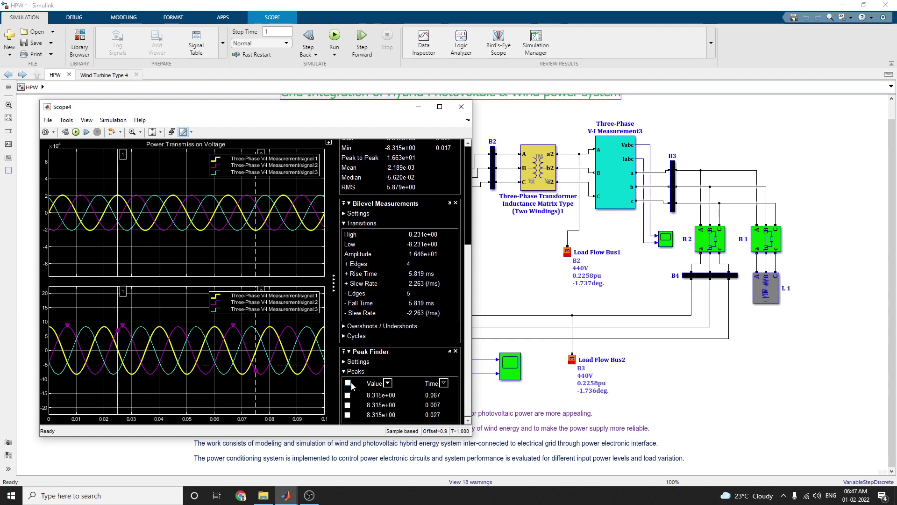
pyautogui.click(348, 383)
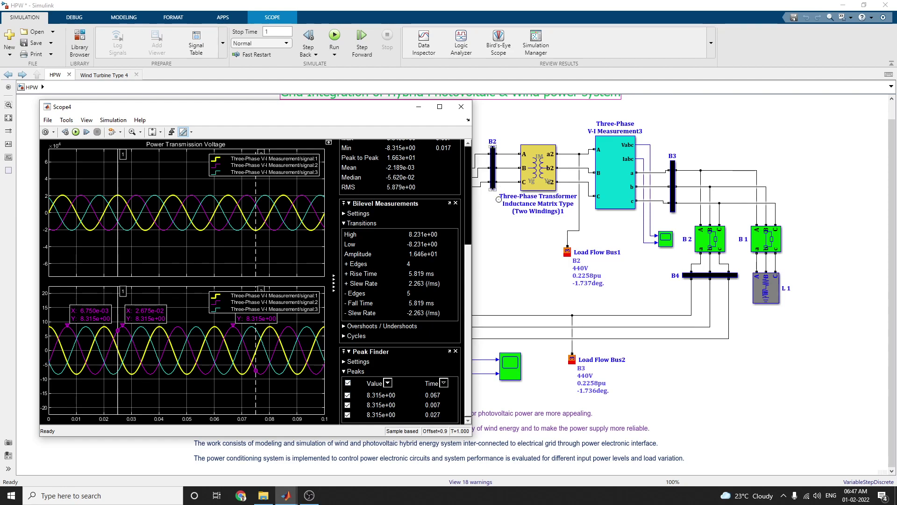
# Trace signal:1 of the lower plot and move the first cursor to about 0.054 s.
pyautogui.moveTo(467, 267); pyautogui.dragTo(468, 180)
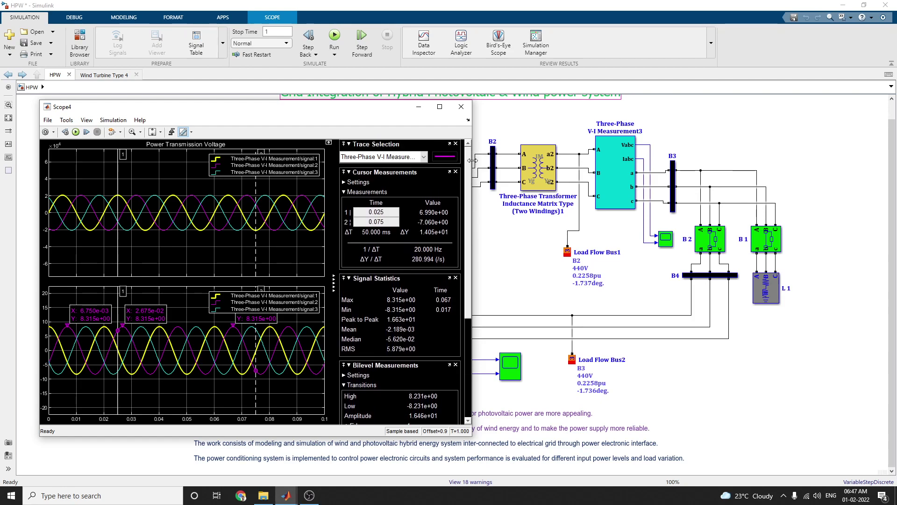
pyautogui.click(425, 157)
pyautogui.click(395, 196)
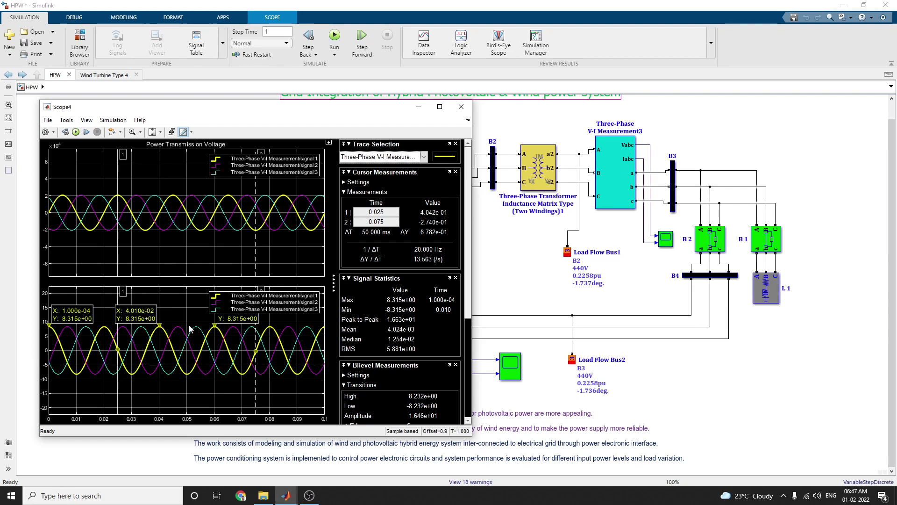
pyautogui.moveTo(118, 349); pyautogui.dragTo(199, 351)
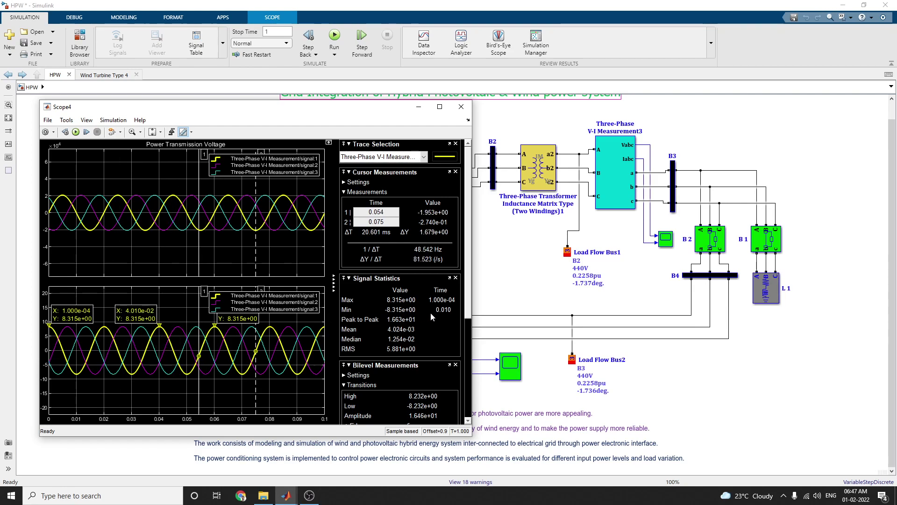
# Close the source-side scope and view the waveforms of the Three-Phase V-I Measurement1 and Measurement3 scopes in turn.
pyautogui.click(463, 110)
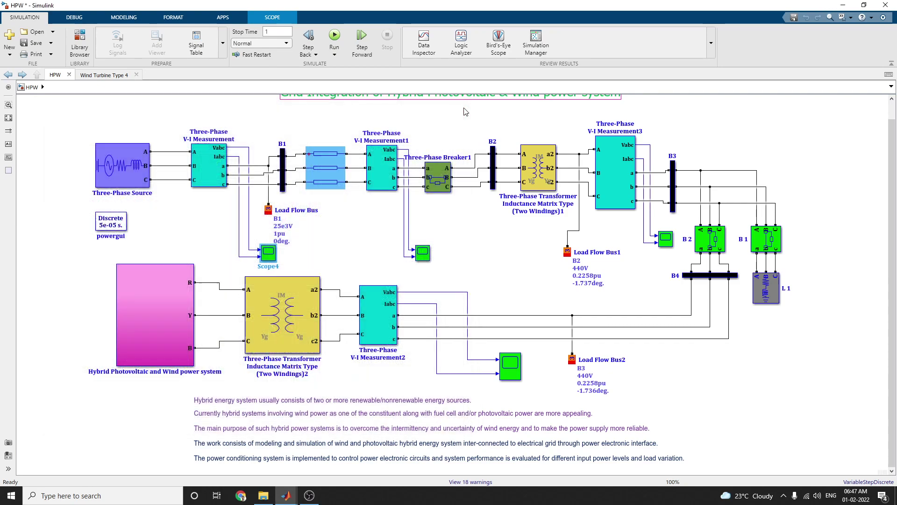
pyautogui.doubleClick(422, 253)
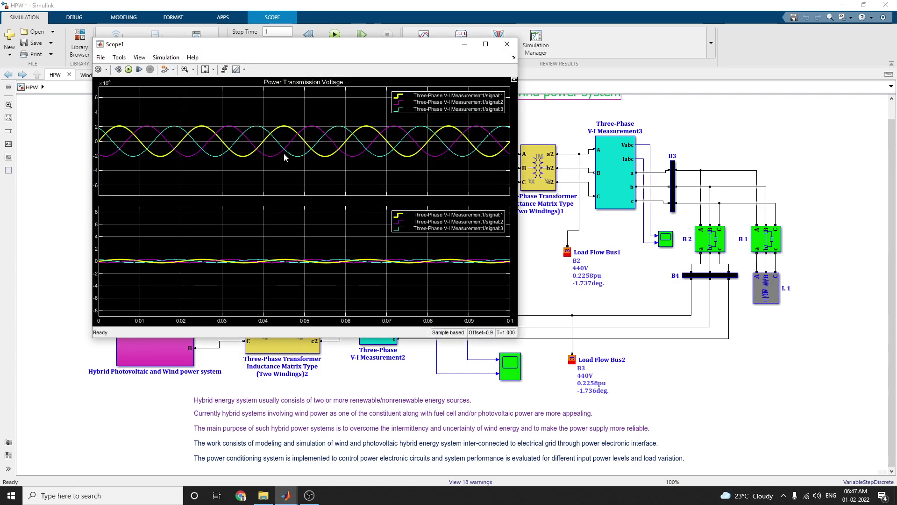
pyautogui.click(507, 44)
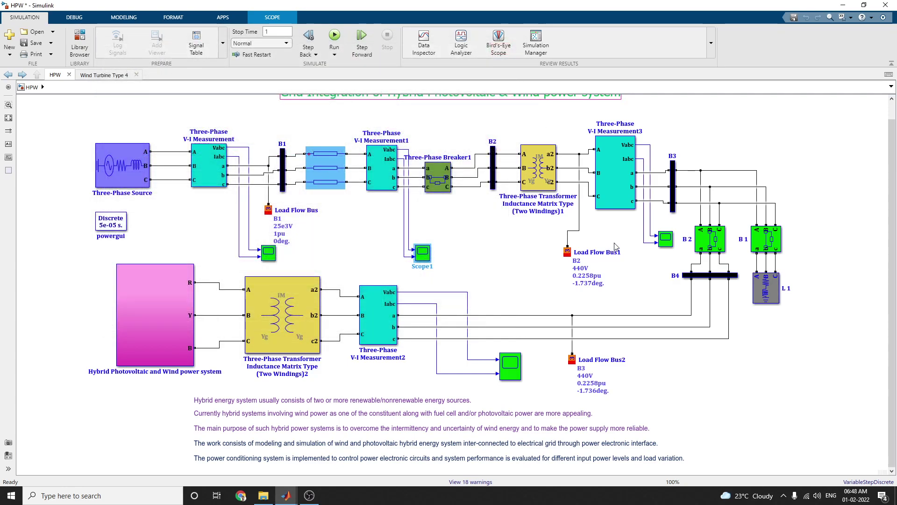
pyautogui.doubleClick(667, 239)
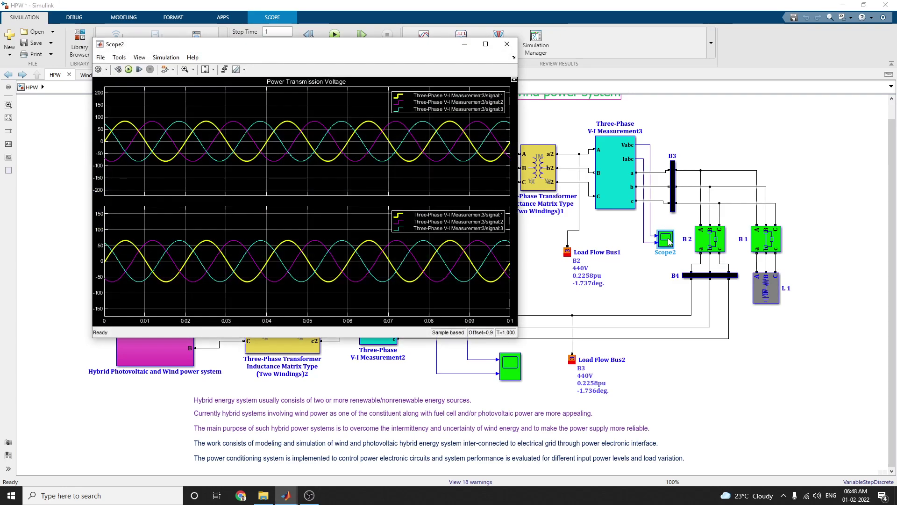
pyautogui.click(506, 44)
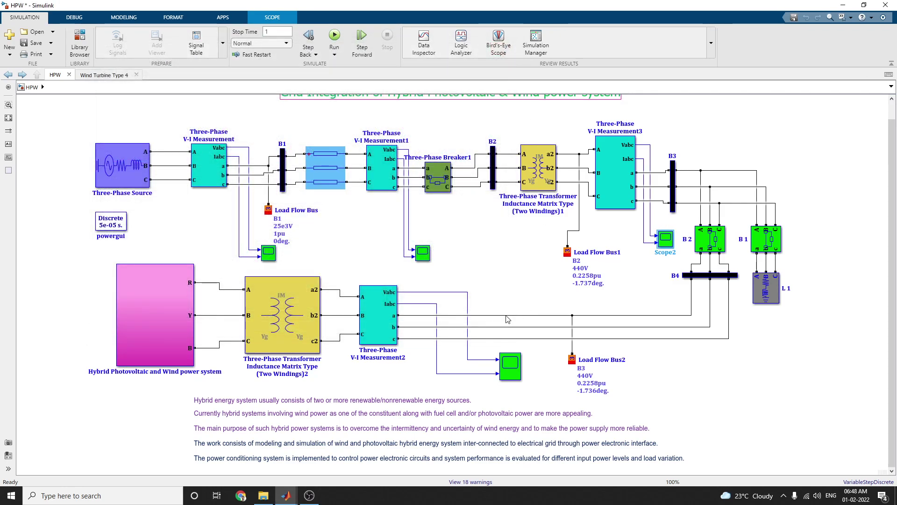
# Open the scope of Three-Phase V-I Measurement2, rerun the simulation from it and maximise its window.
pyautogui.doubleClick(513, 376)
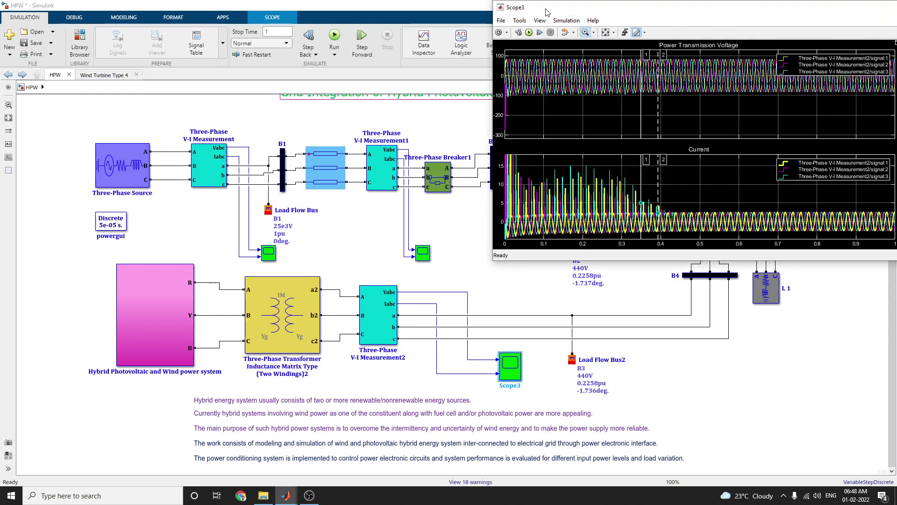
pyautogui.click(529, 32)
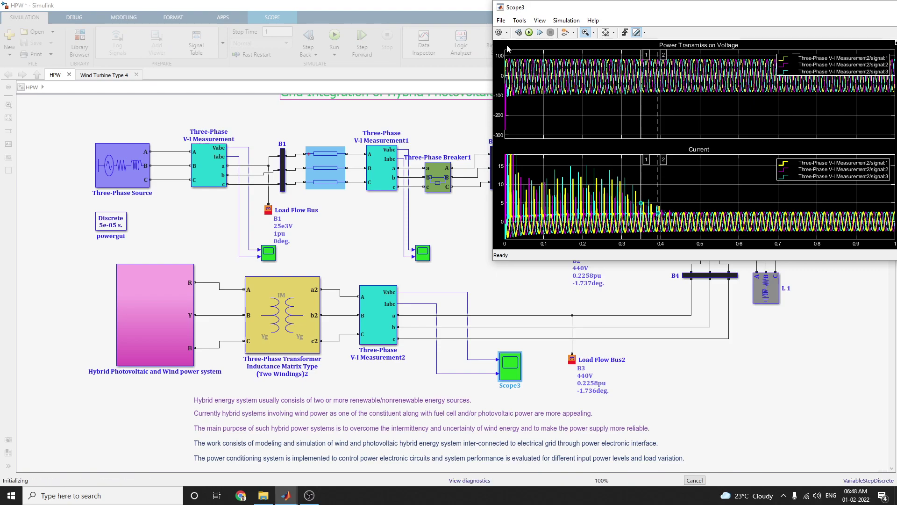
pyautogui.moveTo(554, 9); pyautogui.dragTo(232, 55)
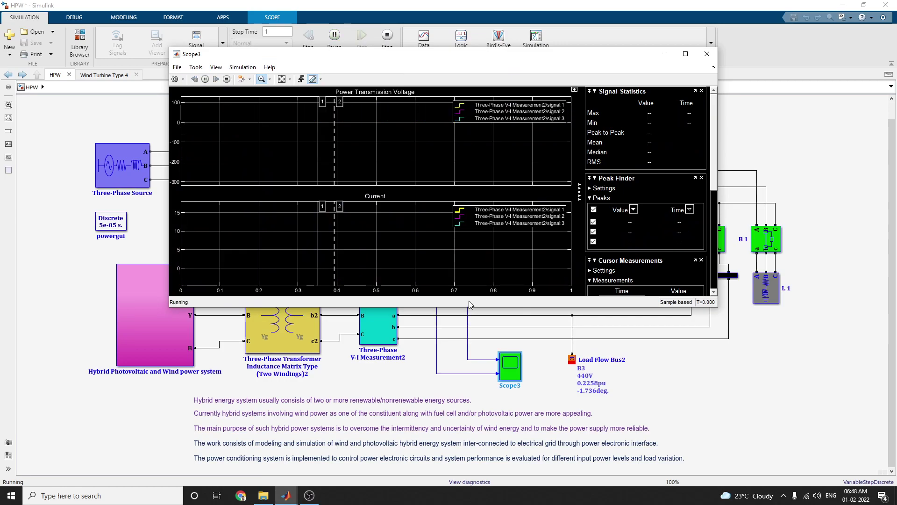
pyautogui.click(686, 57)
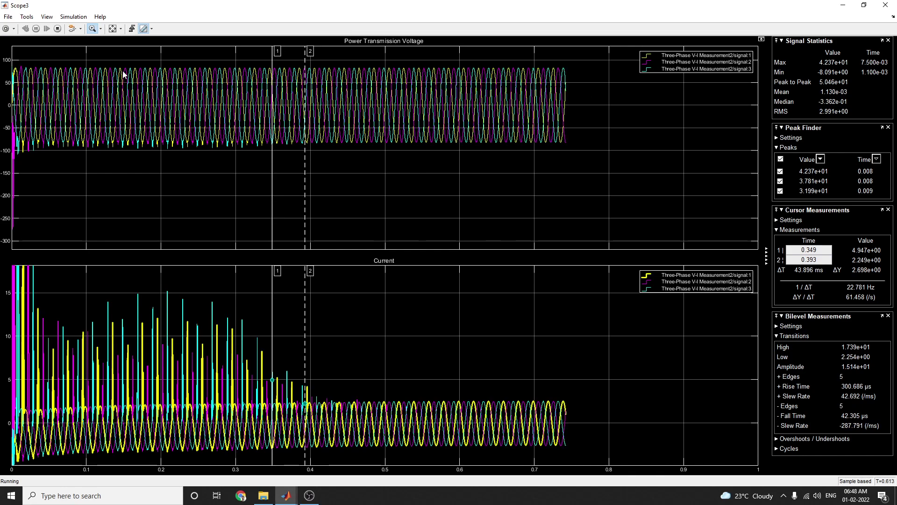
# Inspect the Measurement2 waveforms along the time axis around 0.478 to 0.486 s, then restore the full time span.
pyautogui.click(101, 29)
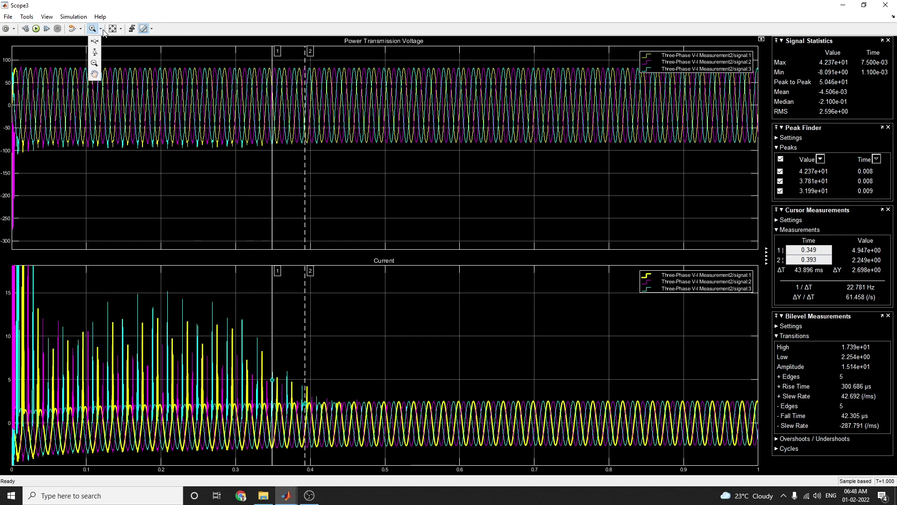
pyautogui.click(94, 41)
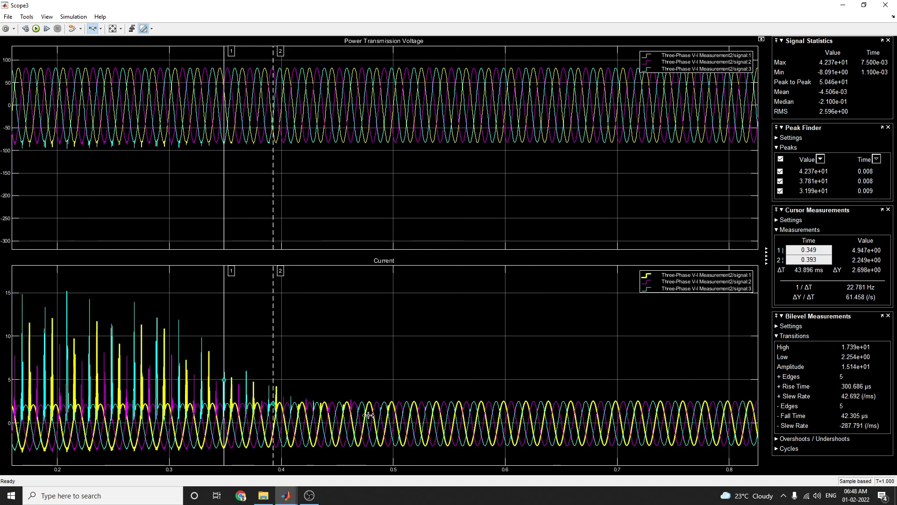
pyautogui.moveTo(369, 415); pyautogui.dragTo(375, 415)
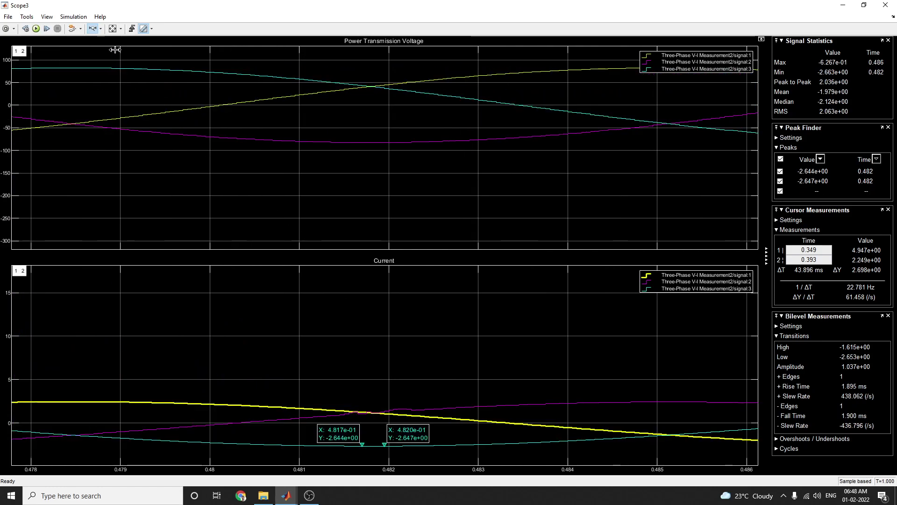
pyautogui.doubleClick(217, 161)
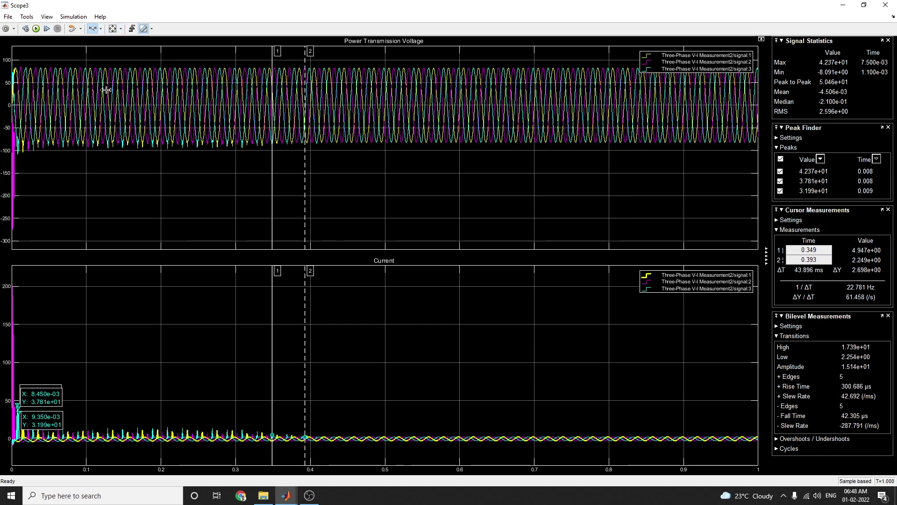
# Magnify the Current plot along its vertical axis around zero to examine the steady-state amplitude.
pyautogui.click(101, 29)
pyautogui.click(95, 57)
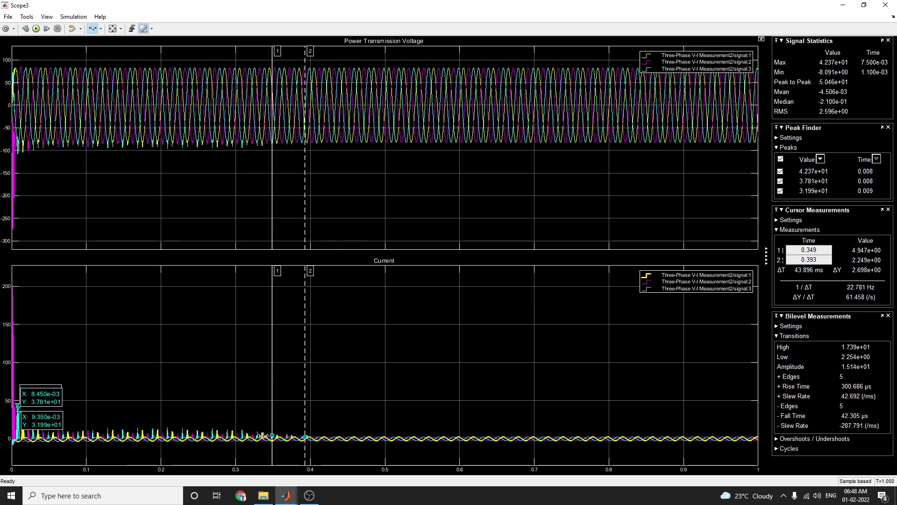
pyautogui.click(328, 439)
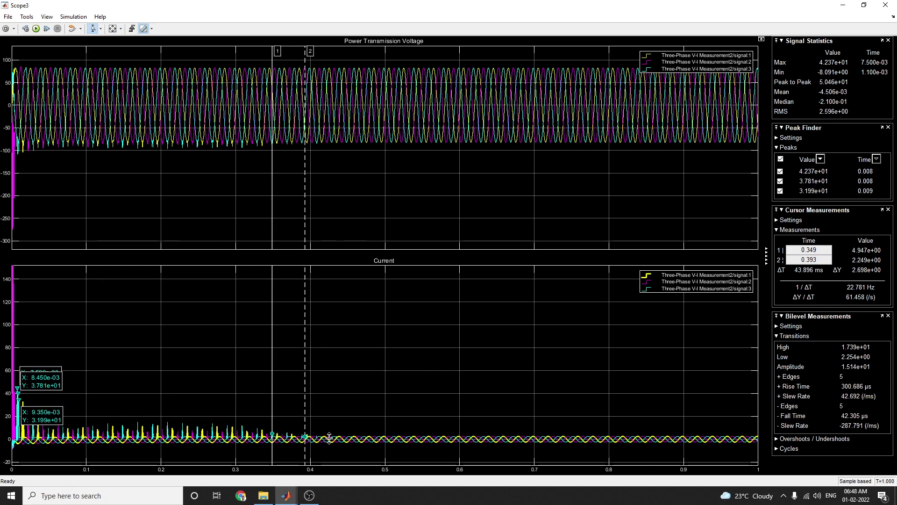
pyautogui.moveTo(329, 426); pyautogui.dragTo(329, 426)
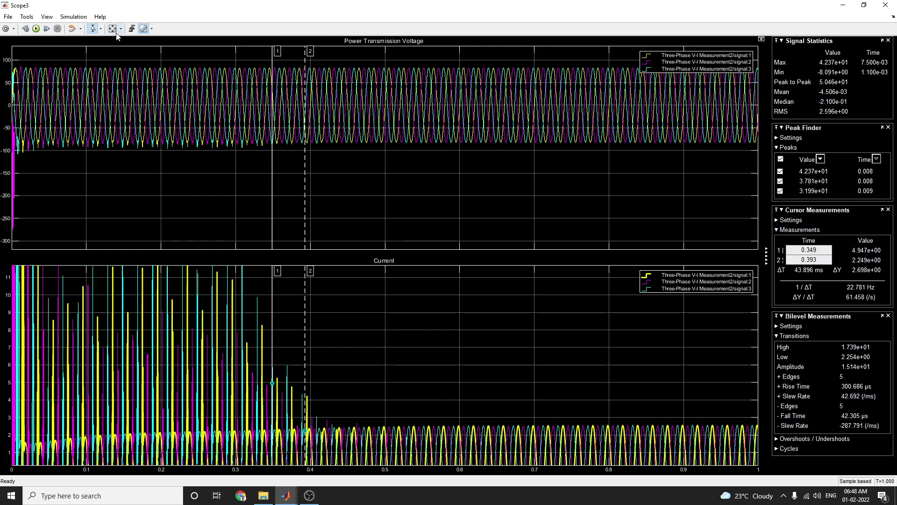
pyautogui.doubleClick(327, 283)
pyautogui.moveTo(417, 436); pyautogui.dragTo(417, 450)
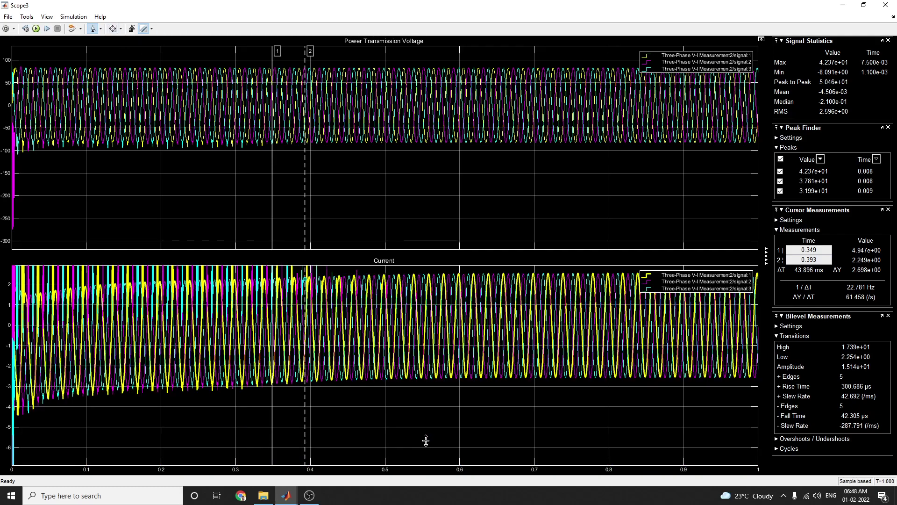
# Examine individual voltage and current cycles at about 0.513 to 0.537 s in the Measurement2 scope.
pyautogui.click(101, 28)
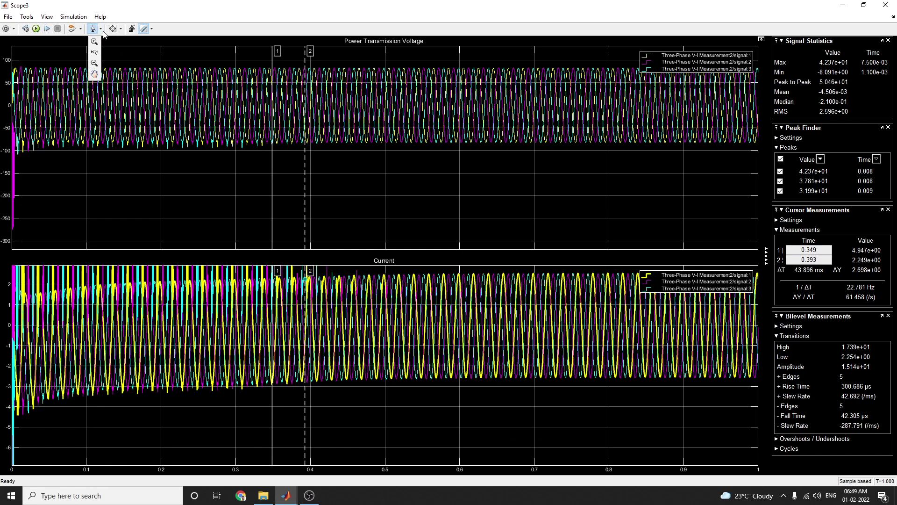
pyautogui.click(94, 62)
pyautogui.moveTo(394, 327); pyautogui.dragTo(413, 327)
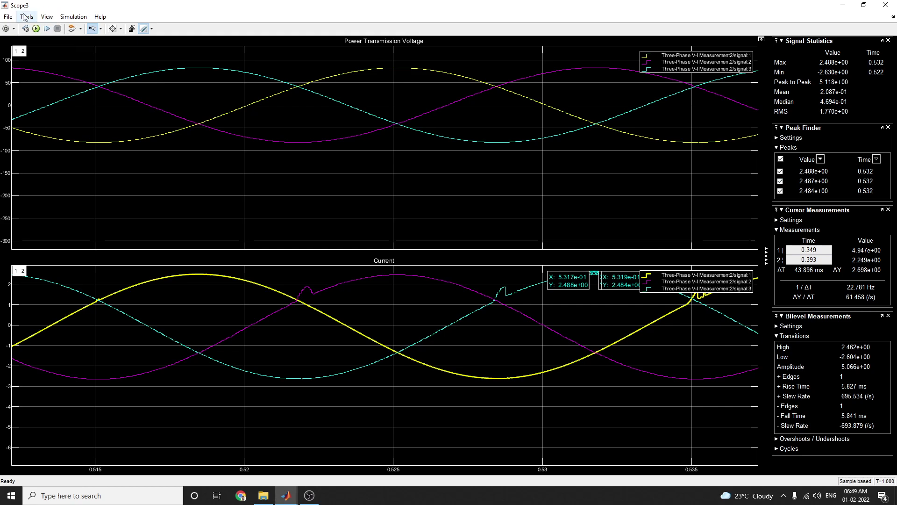
# Open the wind power DC voltage scope inside the Hybrid Photovoltaic and Wind power system subsystem, maximise it and run the simulation.
pyautogui.moveTo(287, 499)
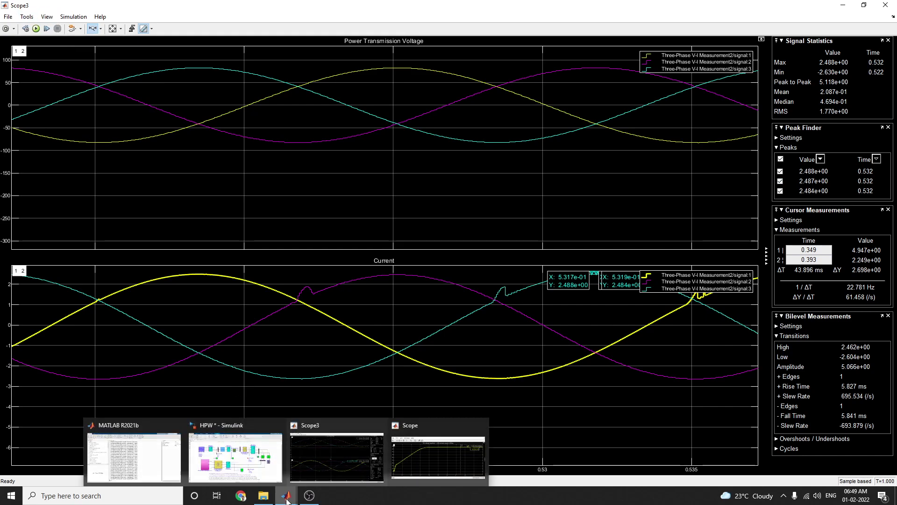
pyautogui.click(239, 465)
pyautogui.doubleClick(141, 328)
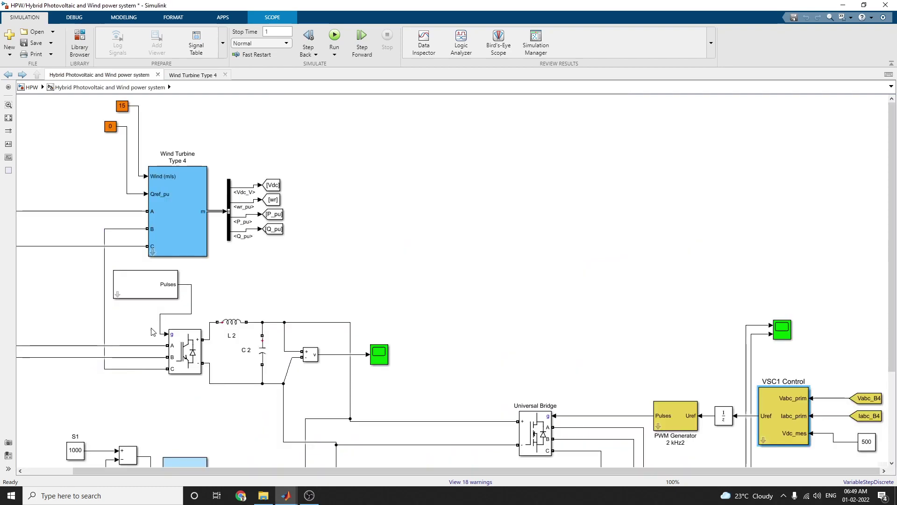
pyautogui.doubleClick(384, 360)
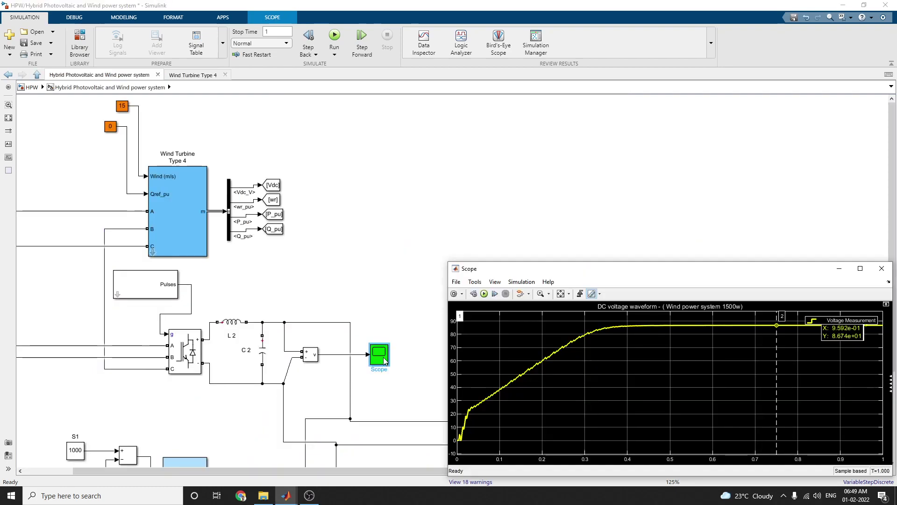
pyautogui.moveTo(580, 271); pyautogui.dragTo(310, 187)
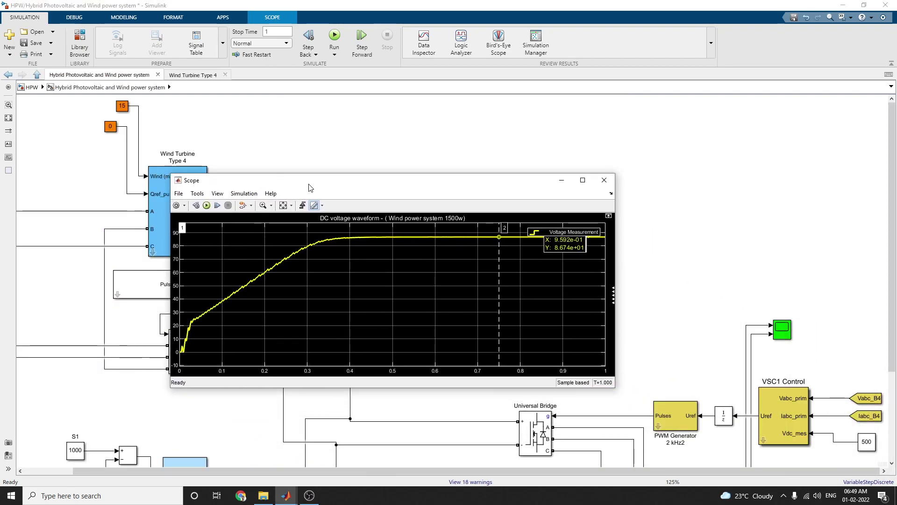
pyautogui.click(582, 180)
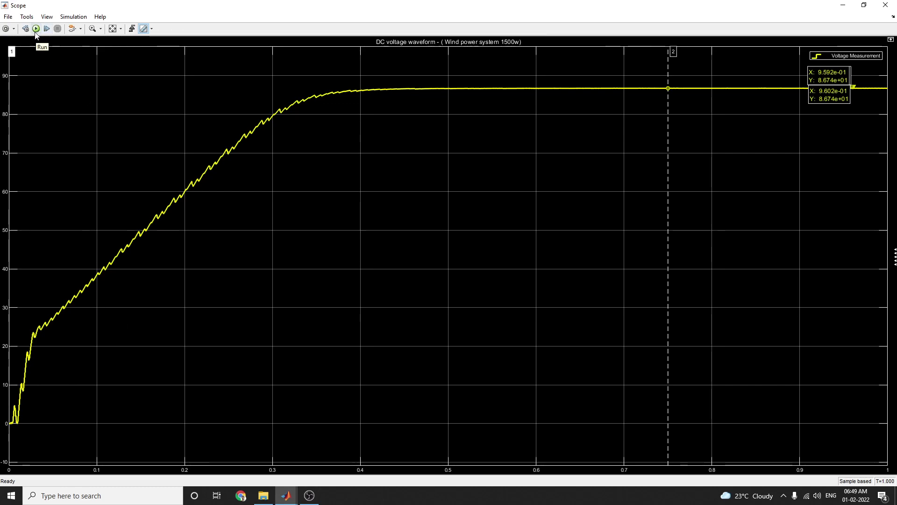
pyautogui.click(36, 29)
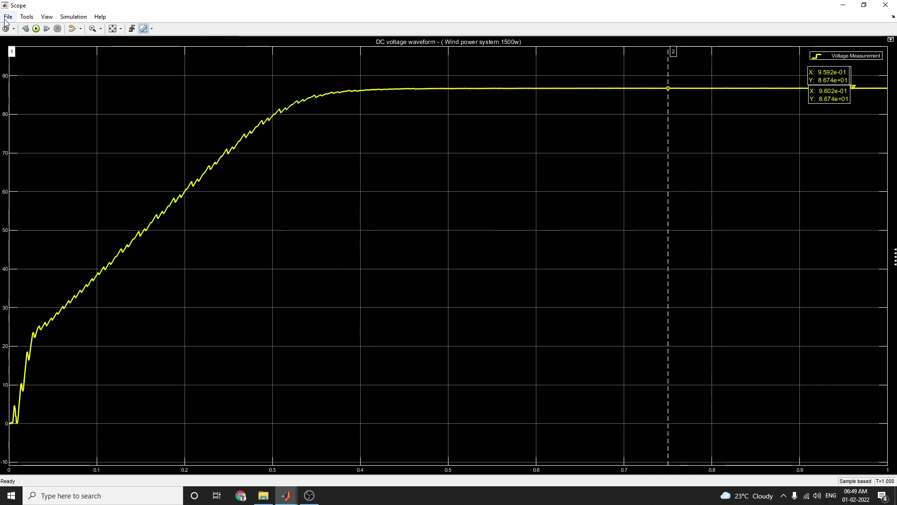
# Return to the top level of the HPW model and review the complete grid integration diagram.
pyautogui.moveTo(287, 500)
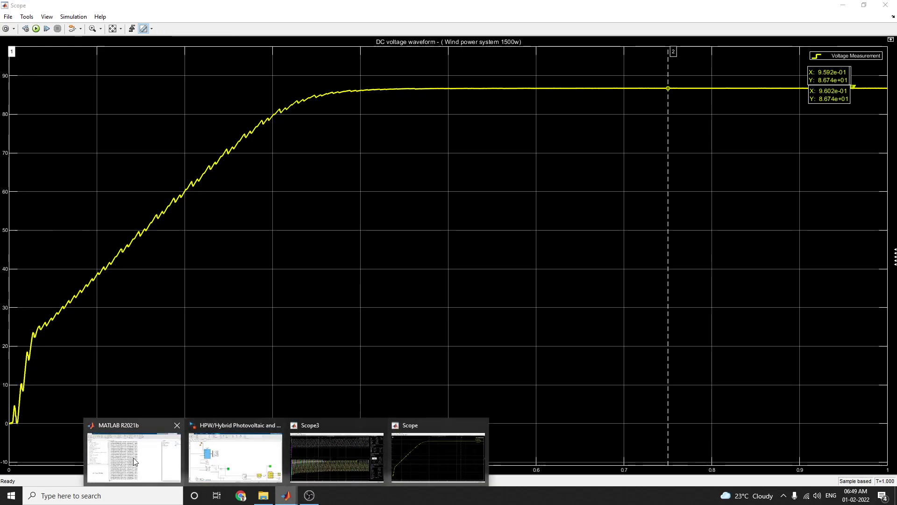
pyautogui.click(228, 464)
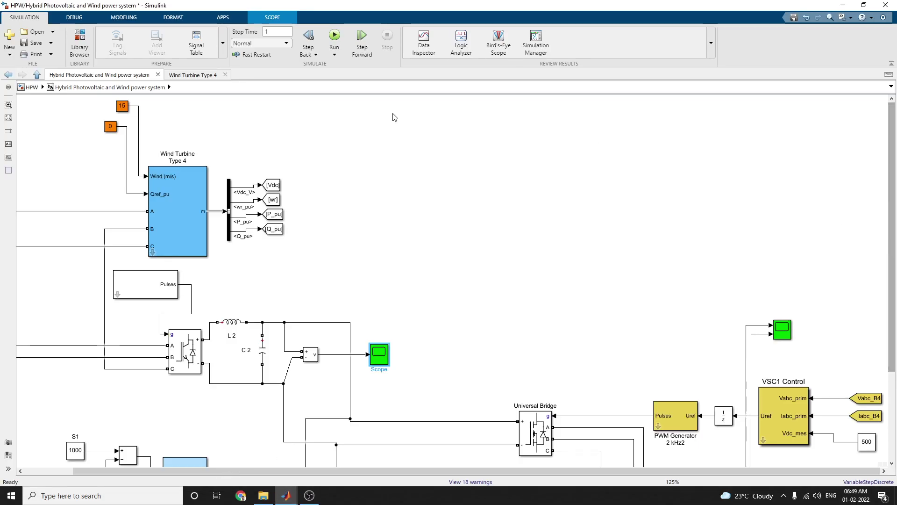
pyautogui.click(9, 75)
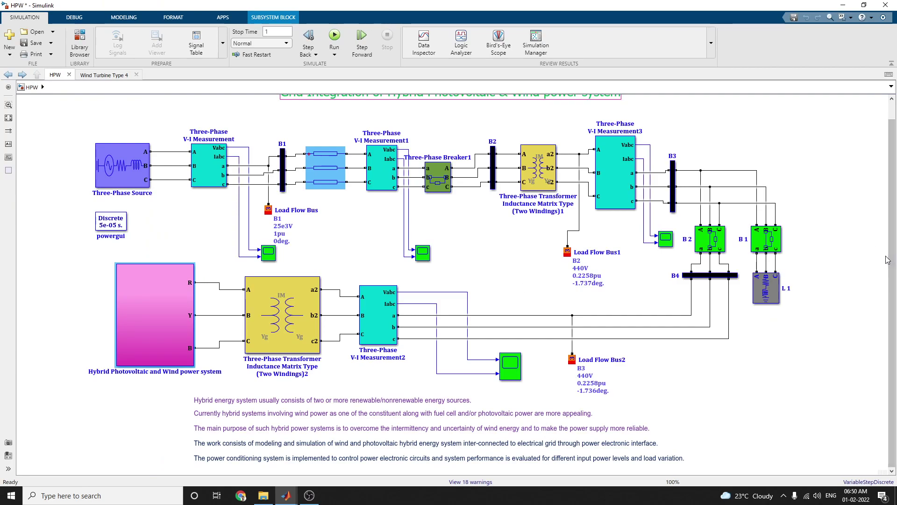
pyautogui.moveTo(893, 369); pyautogui.dragTo(894, 350)
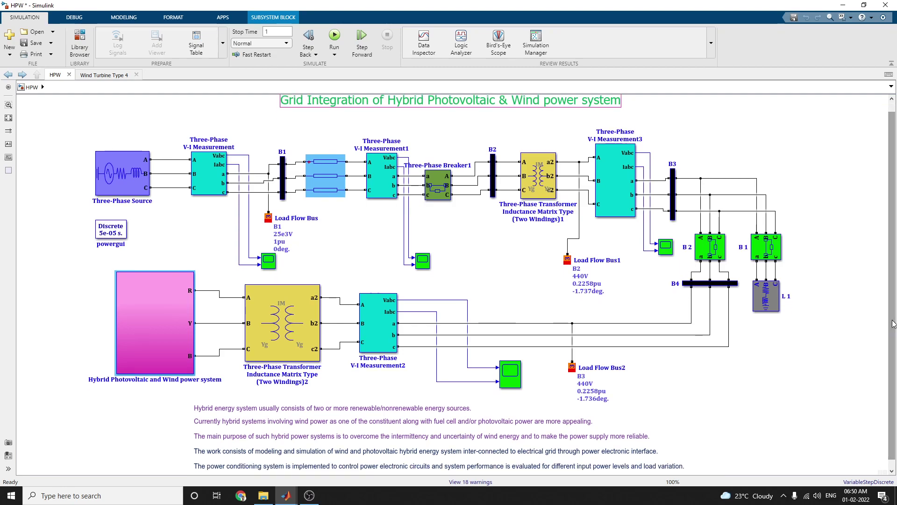
pyautogui.scroll(-1, 895, 308)
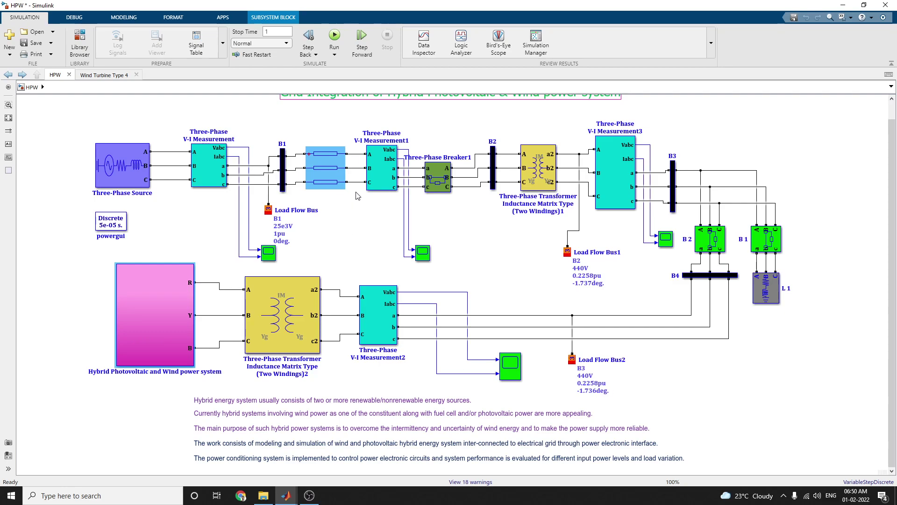
# Review load block L 1's electrical parameters and its available load flow types, leaving its settings as they are.
pyautogui.doubleClick(763, 293)
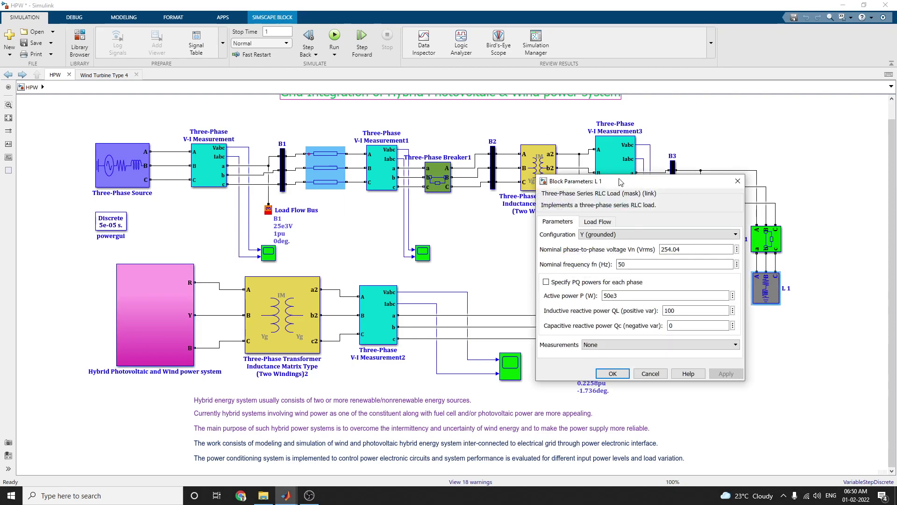
pyautogui.moveTo(617, 182); pyautogui.dragTo(496, 171)
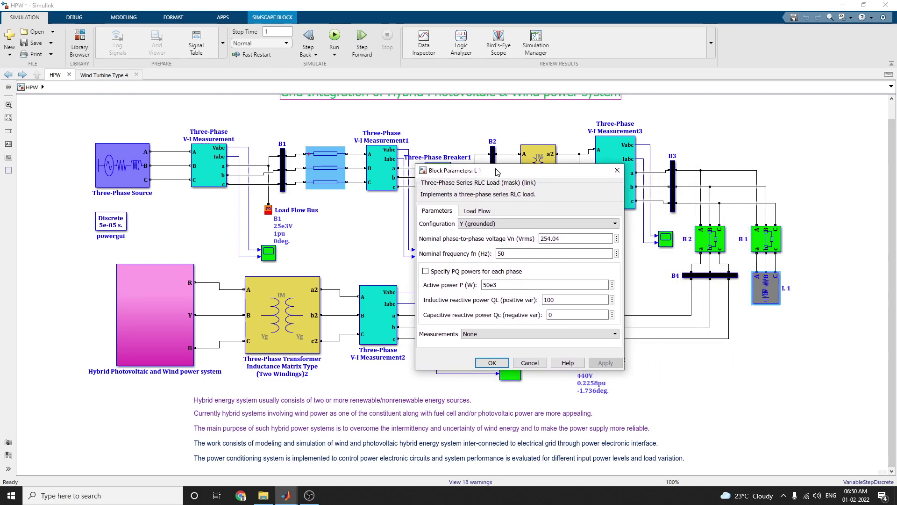
pyautogui.click(479, 211)
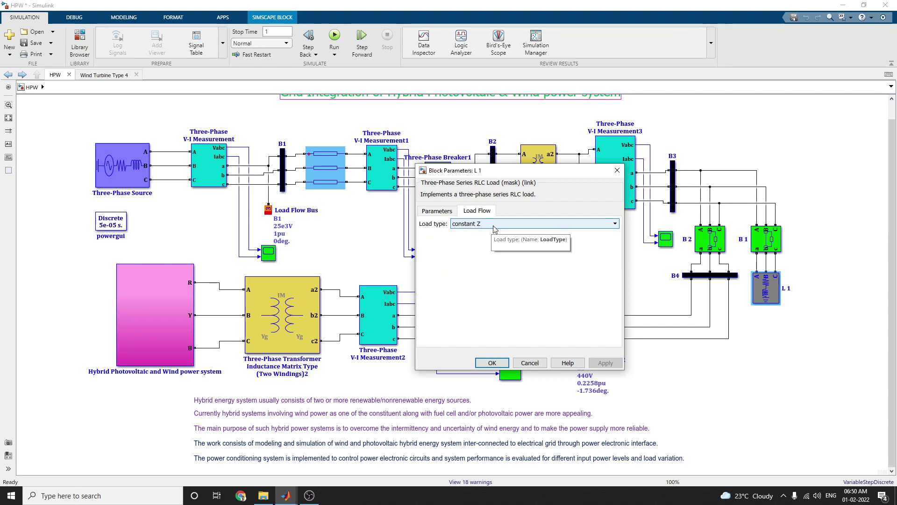
pyautogui.click(493, 225)
pyautogui.click(494, 228)
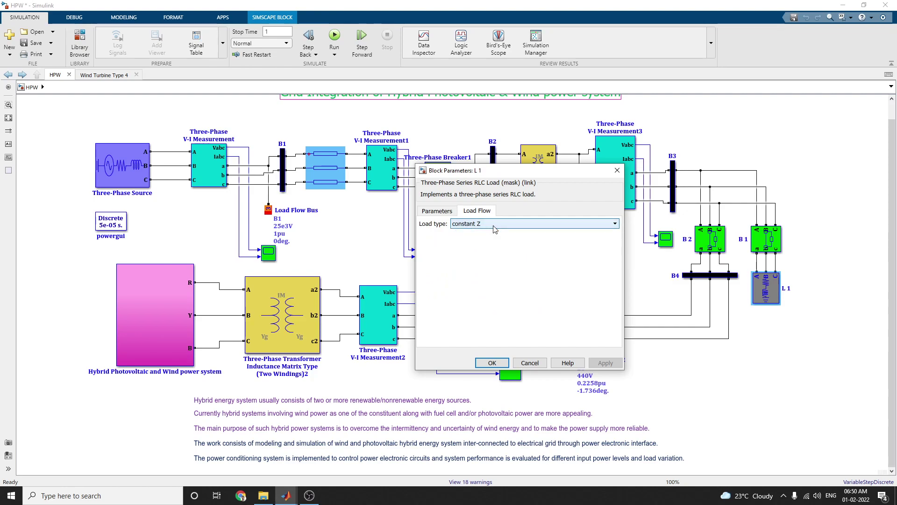
pyautogui.click(495, 229)
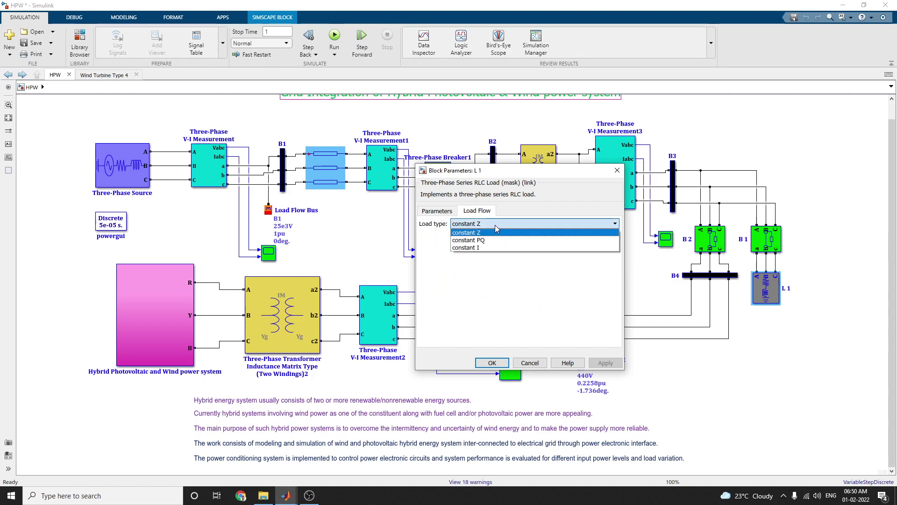
pyautogui.click(495, 225)
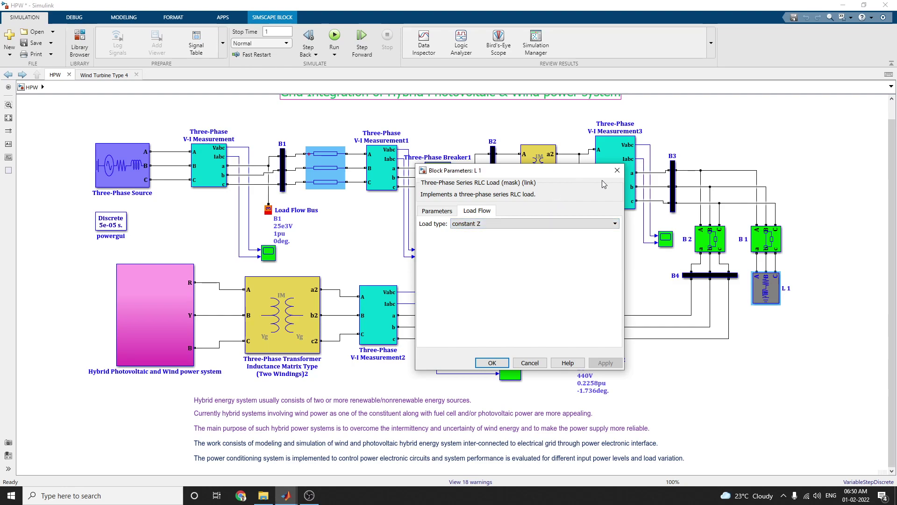
pyautogui.click(617, 170)
# Review the Three-Phase Source block's voltage, frequency and impedance parameters and its generator type options for load flow.
pyautogui.doubleClick(111, 172)
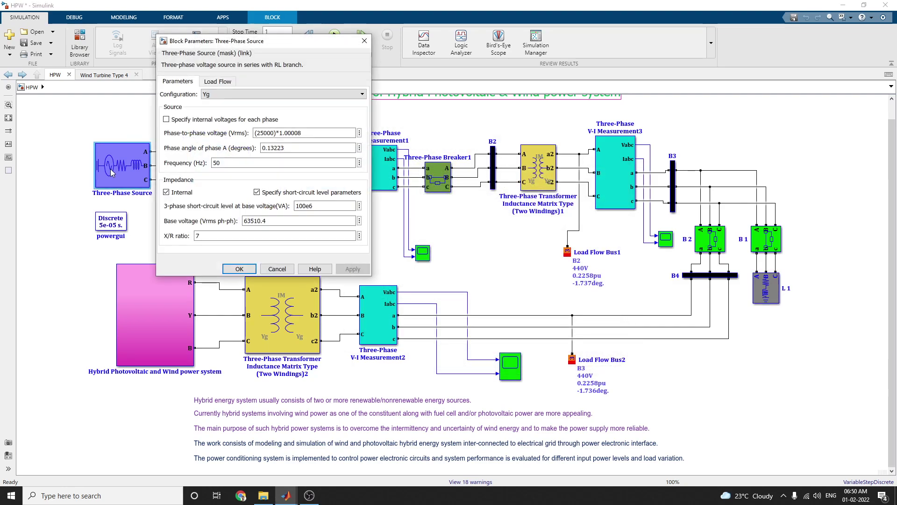
pyautogui.click(212, 84)
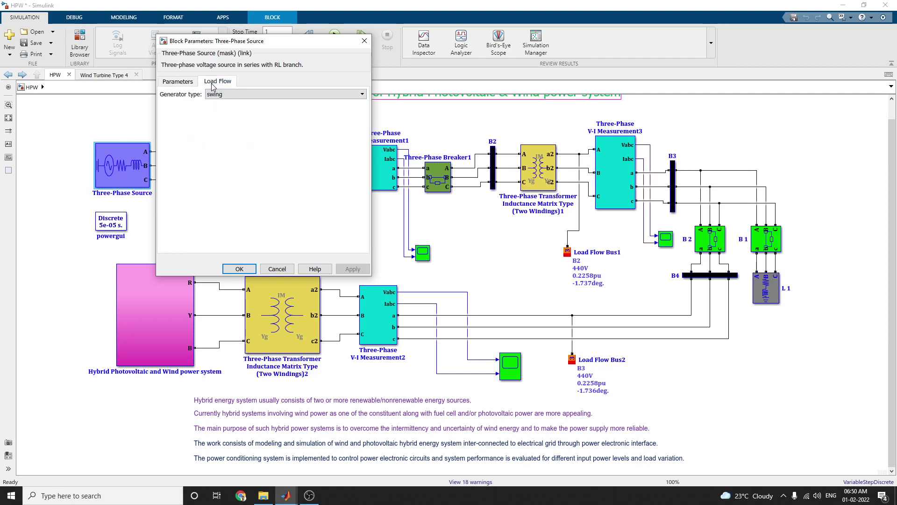
pyautogui.click(216, 94)
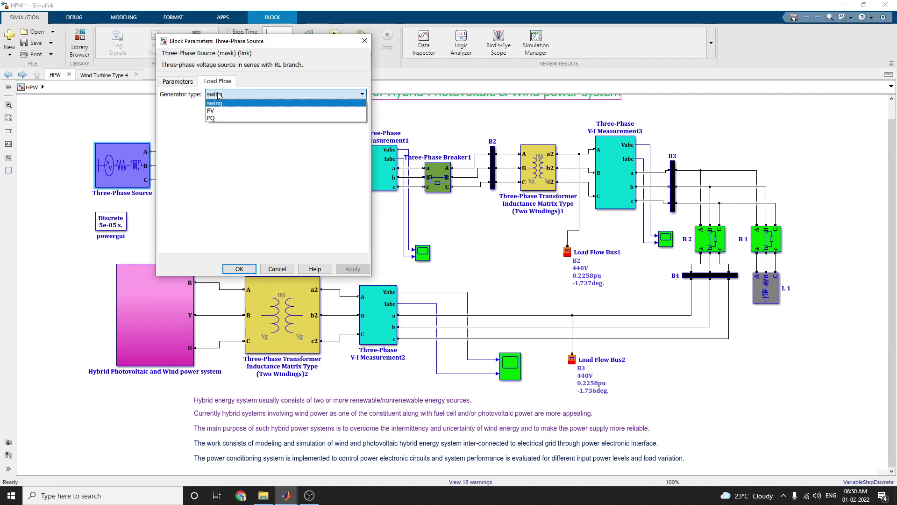
pyautogui.click(218, 95)
pyautogui.press('Return')
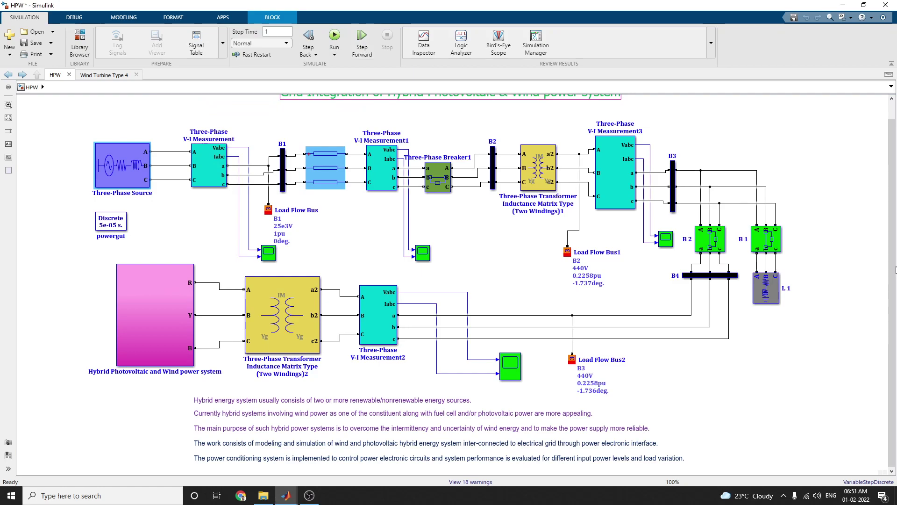
pyautogui.moveTo(836, 186); pyautogui.dragTo(875, 259)
pyautogui.click(846, 255)
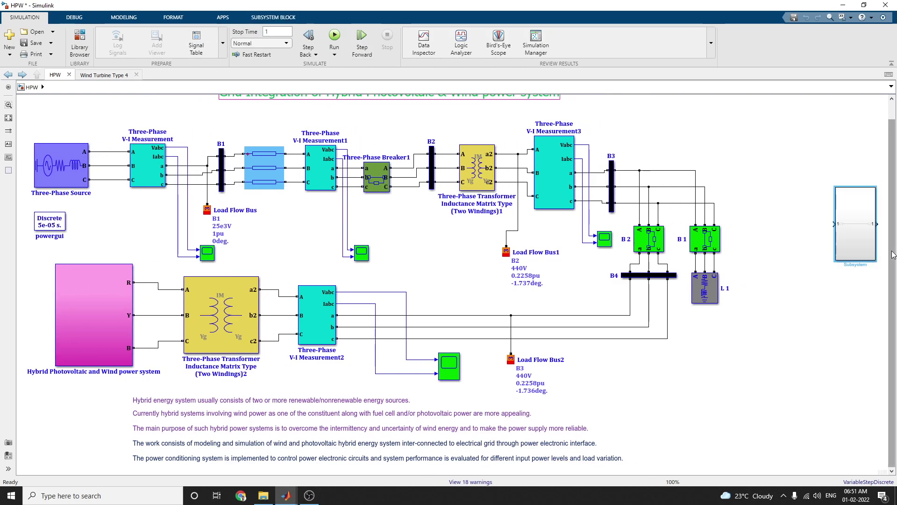
pyautogui.press('Delete')
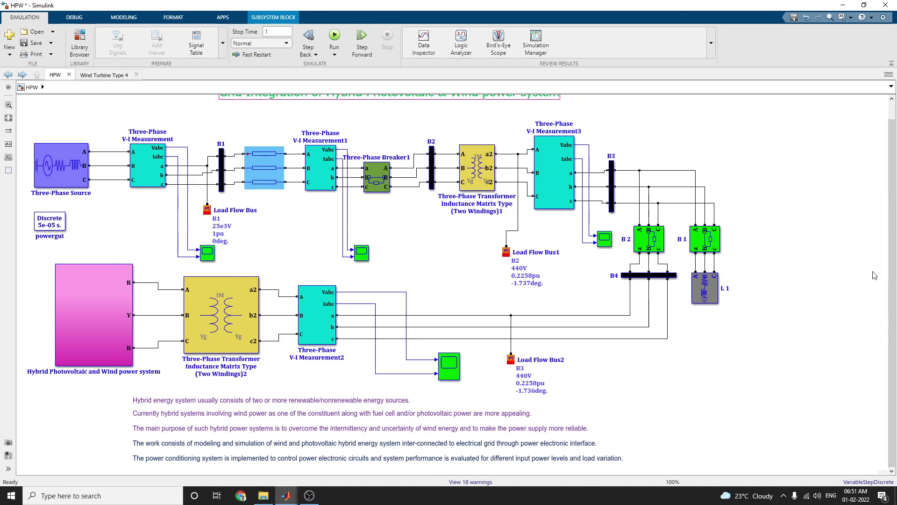
pyautogui.moveTo(894, 253); pyautogui.dragTo(893, 189)
pyautogui.click(717, 260)
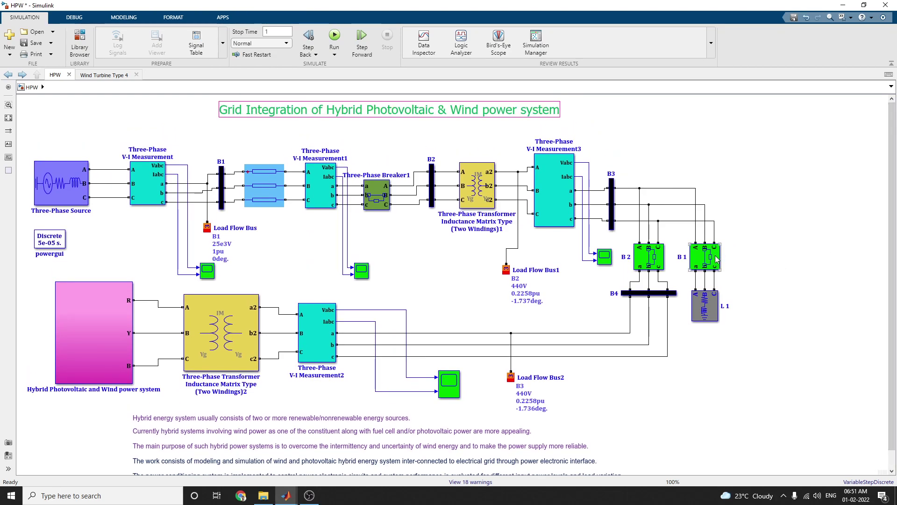
pyautogui.moveTo(892, 295); pyautogui.dragTo(891, 309)
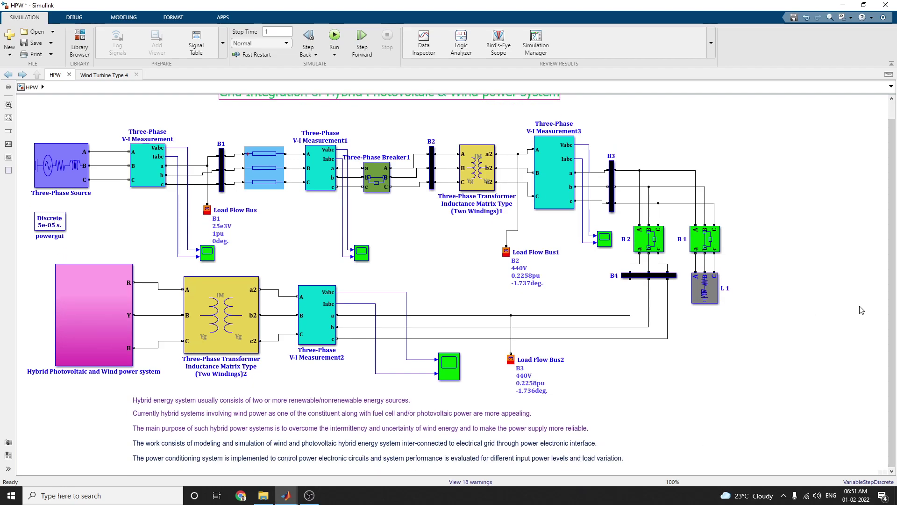
pyautogui.moveTo(889, 314); pyautogui.dragTo(891, 307)
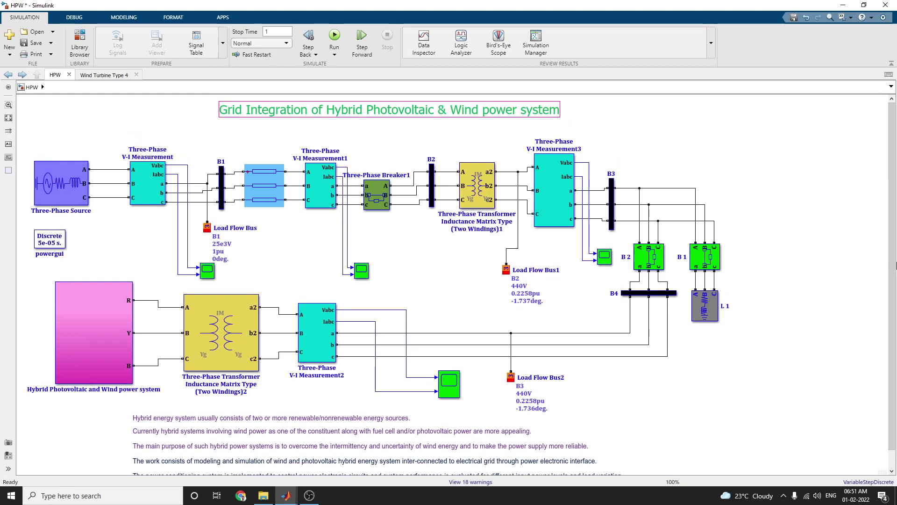